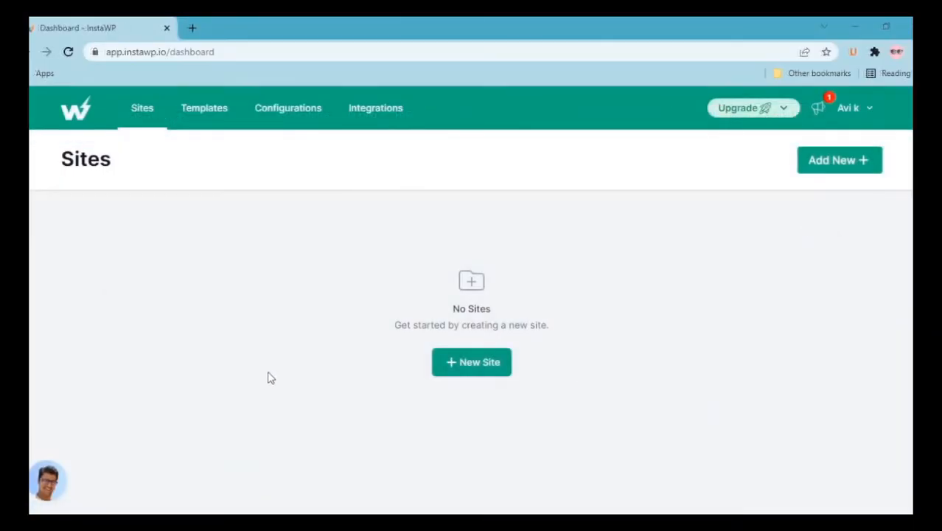
- Create a new site from scratch with WP version 5.9, PHP version 7.4 and the default configuration, named Quiz-Survey
{"action": "left_click", "coordinate": [475, 363]}
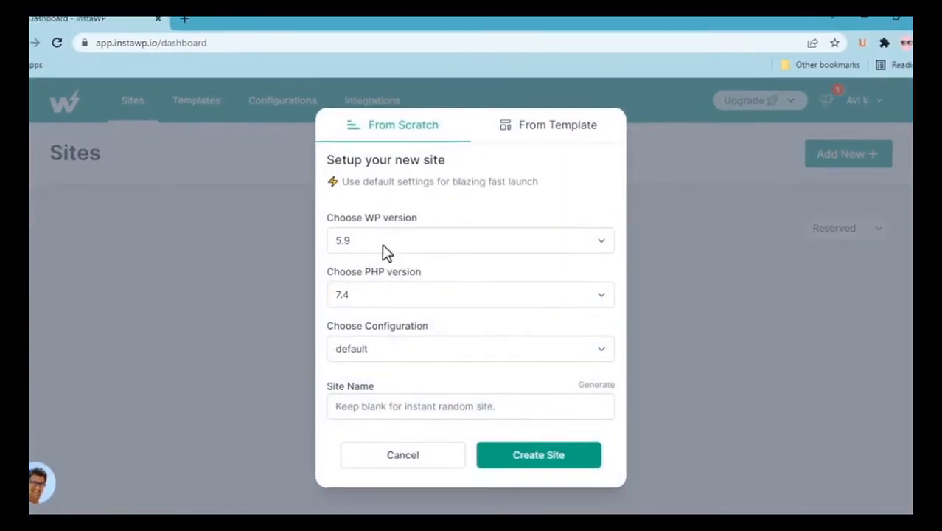
{"action": "left_click", "coordinate": [433, 288]}
{"action": "left_click", "coordinate": [446, 285]}
{"action": "left_click", "coordinate": [420, 350]}
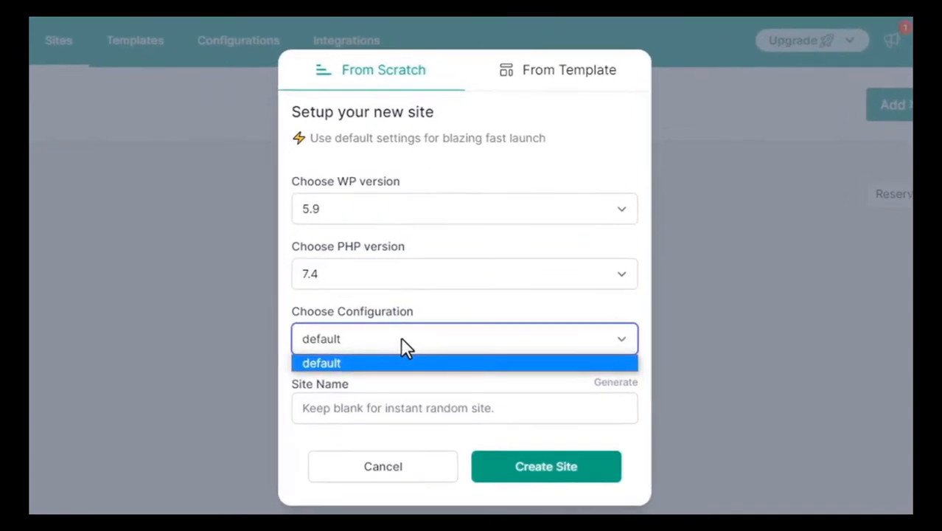
{"action": "left_click", "coordinate": [420, 366]}
{"action": "left_click", "coordinate": [406, 407]}
{"action": "left_click", "coordinate": [346, 366]}
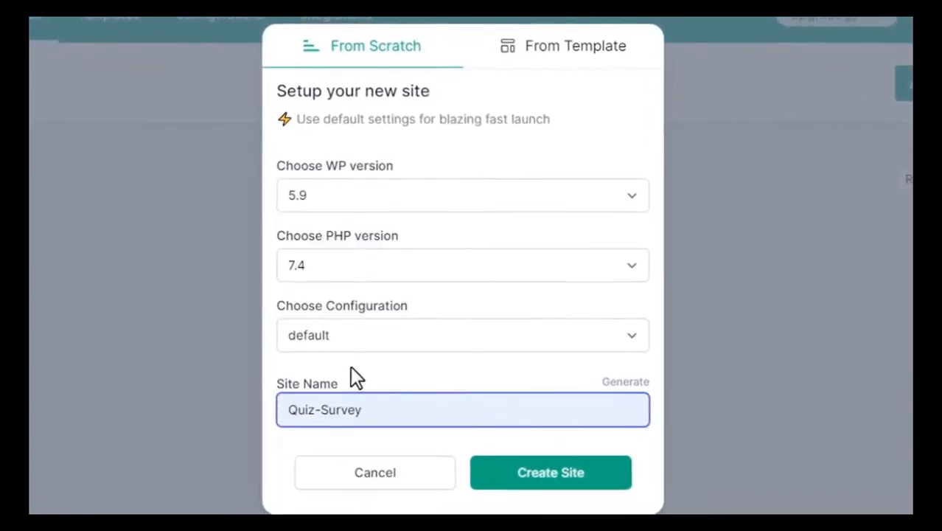
{"action": "left_click", "coordinate": [548, 469]}
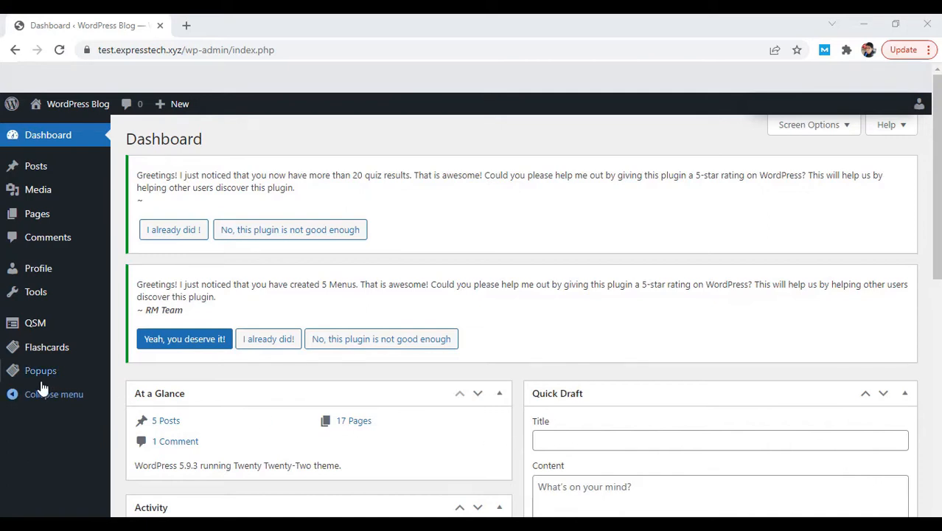
- In the WordPress admin, start a new QSM quiz using the Default Theme and proceed to its quiz settings
{"action": "mouse_move", "coordinate": [35, 328]}
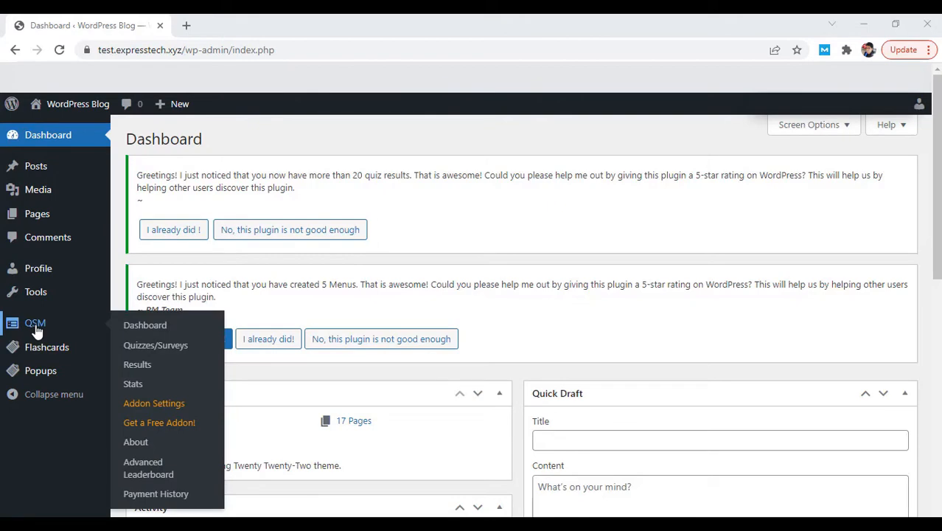
{"action": "left_click", "coordinate": [137, 344]}
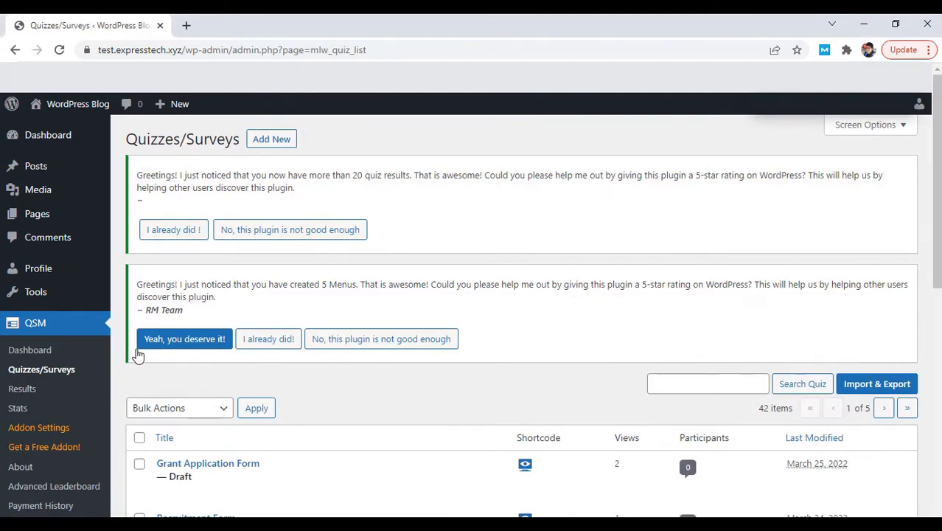
{"action": "left_click", "coordinate": [270, 141]}
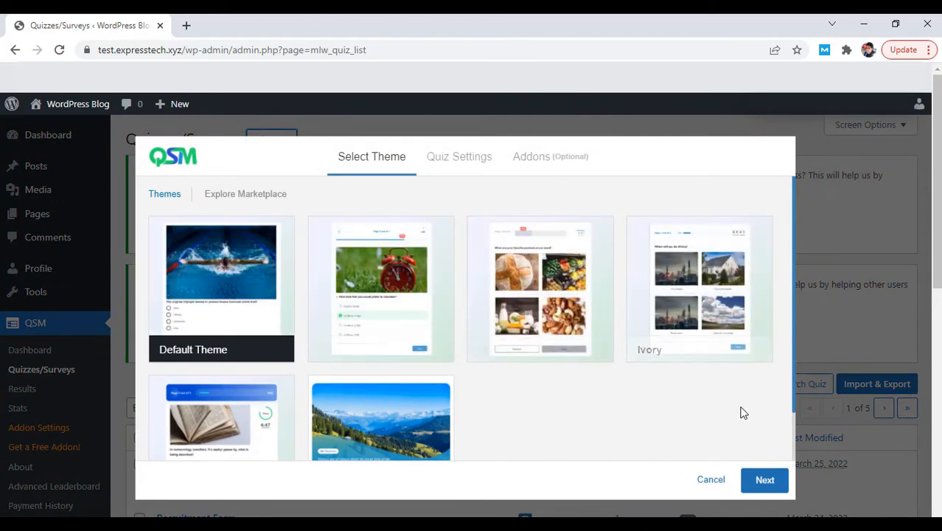
{"action": "scroll", "coordinate": [791, 435], "scroll_direction": "down", "scroll_amount": 2}
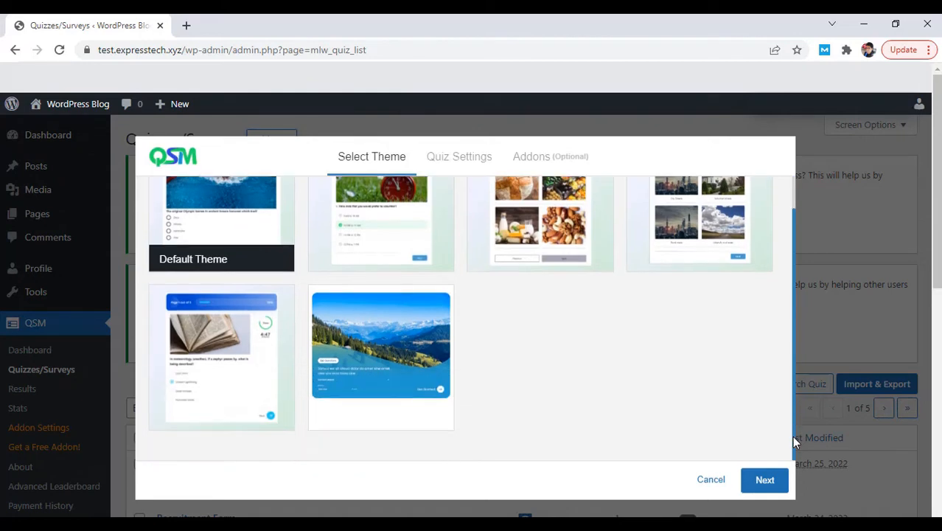
{"action": "left_click", "coordinate": [764, 481]}
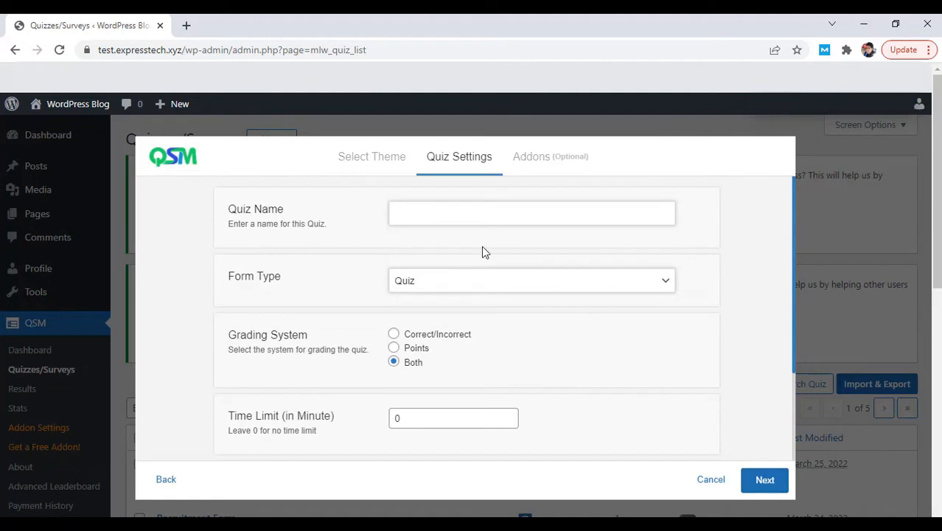
- Name the quiz "Scholarship Application Form" and set its form type to Simple Form
{"action": "left_click", "coordinate": [454, 214]}
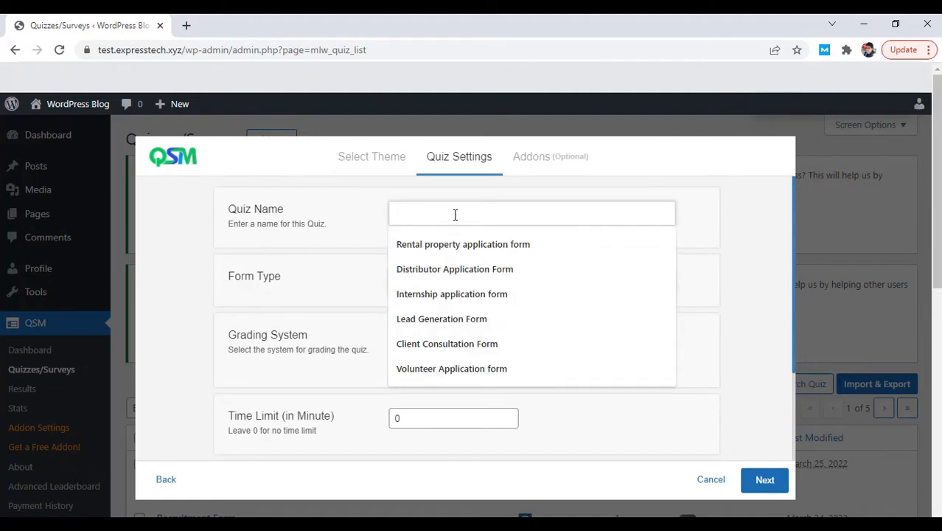
{"action": "type", "text": "Scholarship Application Form"}
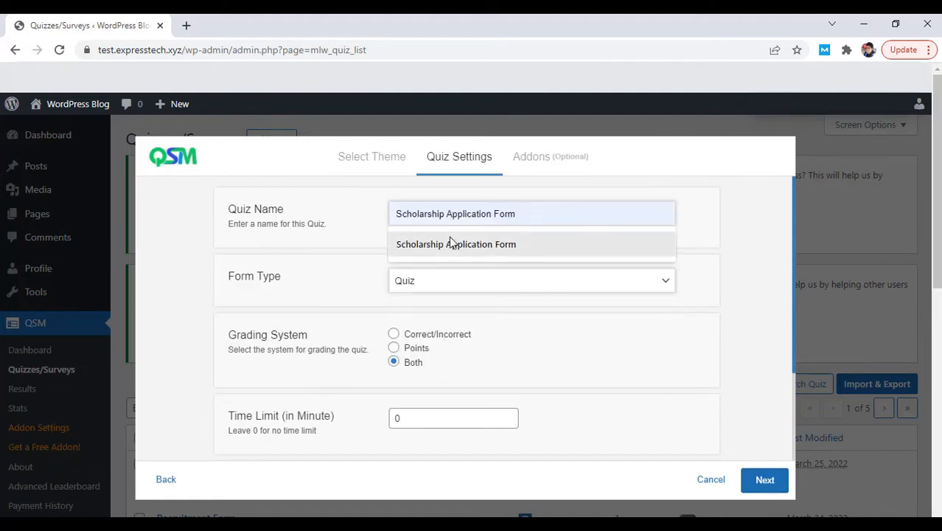
{"action": "left_click", "coordinate": [449, 243]}
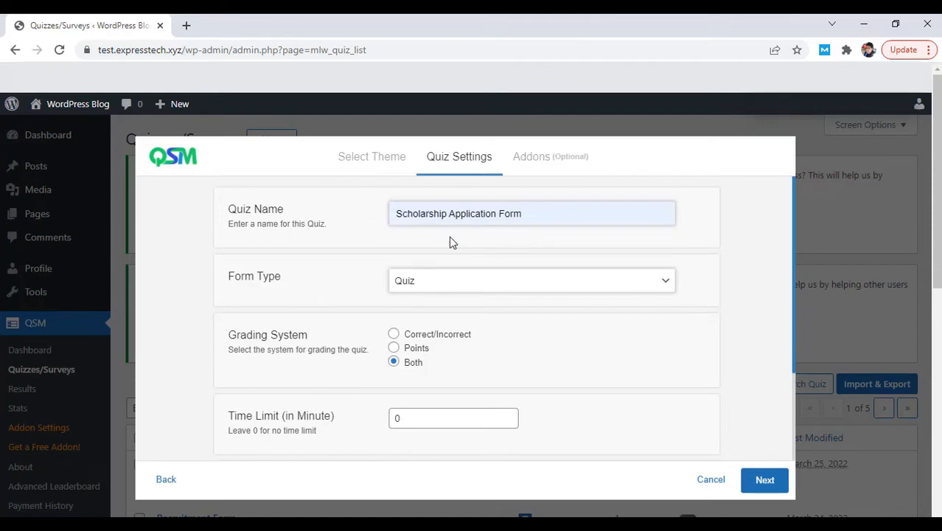
{"action": "left_click", "coordinate": [451, 283]}
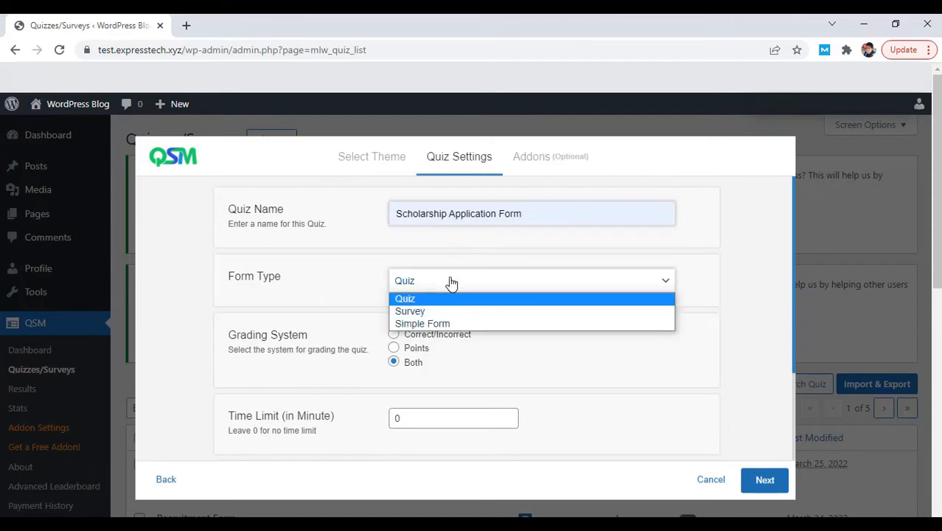
{"action": "left_click", "coordinate": [462, 324]}
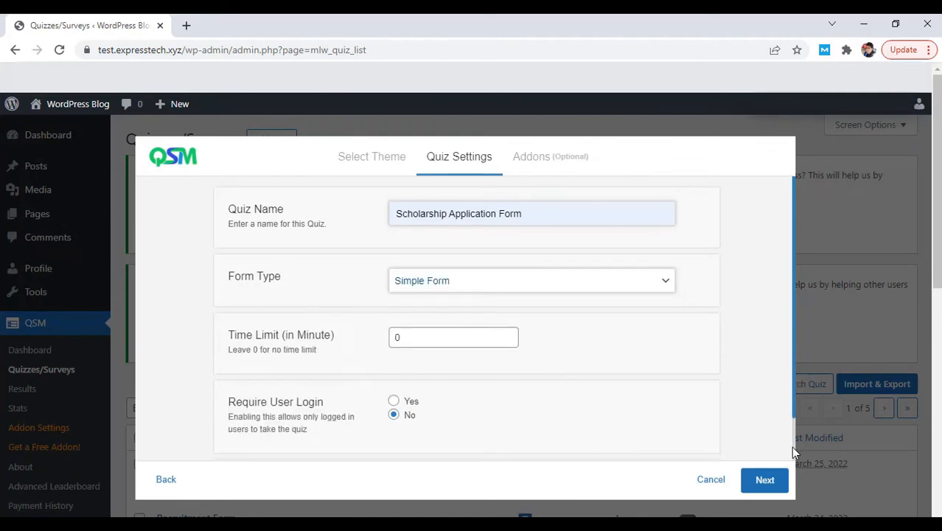
- Accept the remaining quiz settings and create the quiz without choosing any addons
{"action": "scroll", "coordinate": [792, 450], "scroll_direction": "down", "scroll_amount": 2}
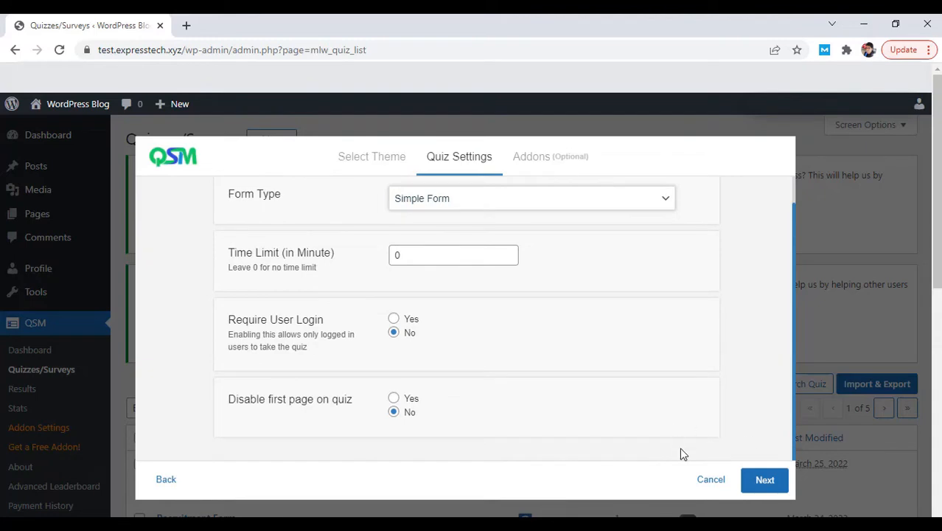
{"action": "left_click", "coordinate": [764, 481]}
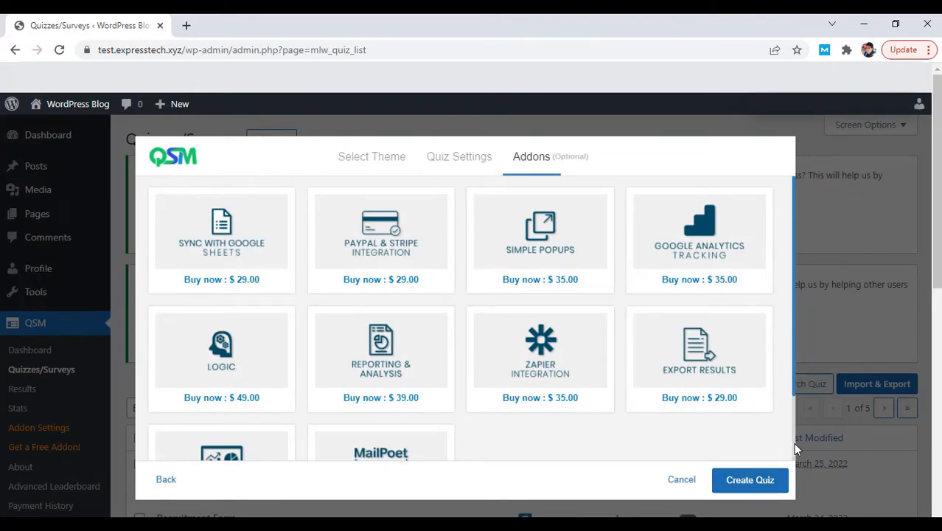
{"action": "scroll", "coordinate": [793, 446], "scroll_direction": "down", "scroll_amount": 2}
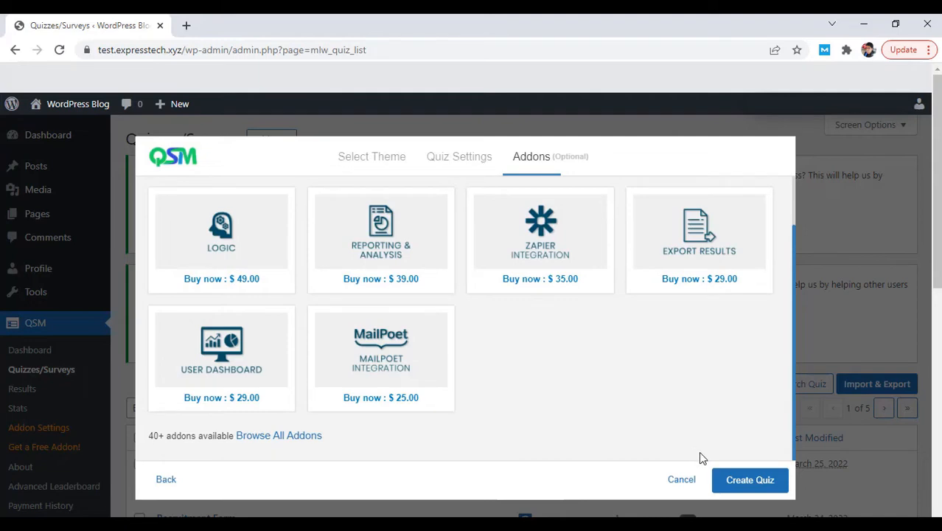
{"action": "left_click", "coordinate": [731, 482]}
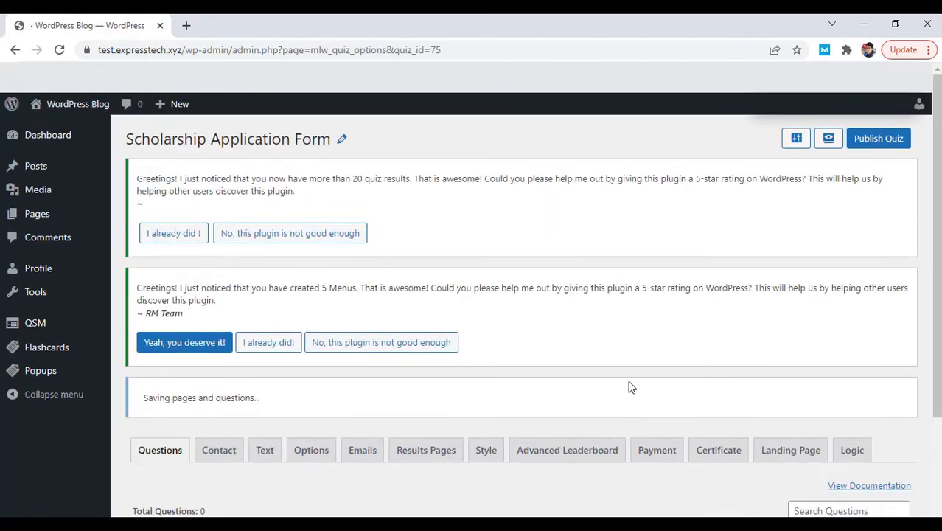
- Enter "What field you will be in studying in?" as the first question's text, with Multiple Choice as its question type
{"action": "scroll", "coordinate": [548, 346], "scroll_direction": "down", "scroll_amount": 4}
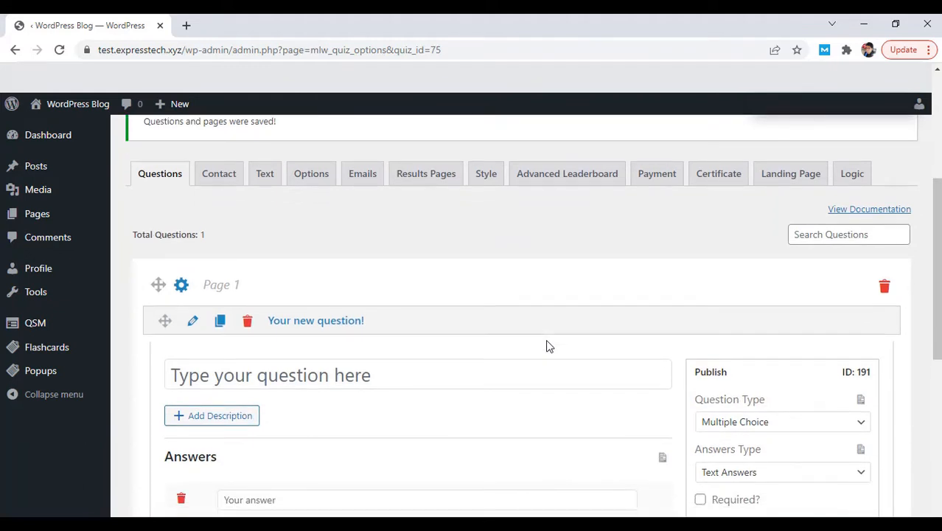
{"action": "left_click", "coordinate": [381, 369]}
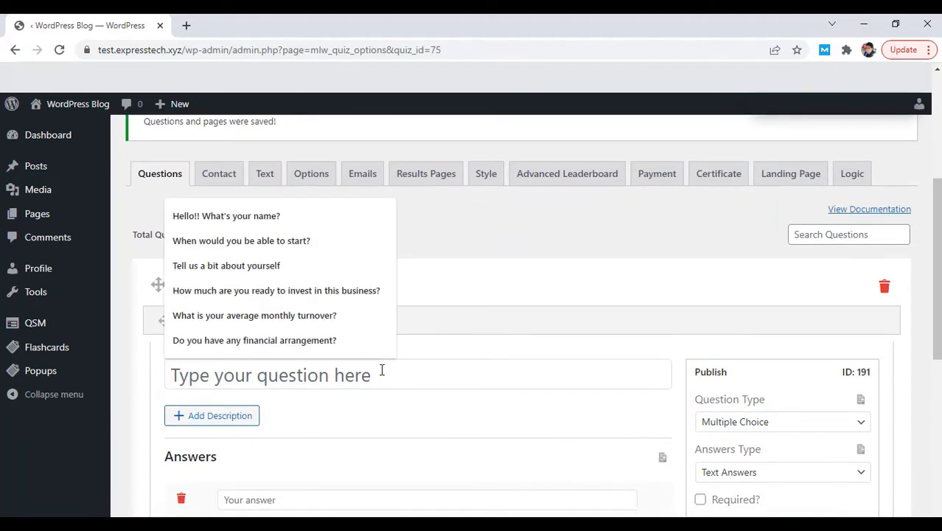
{"action": "type", "text": "What f"}
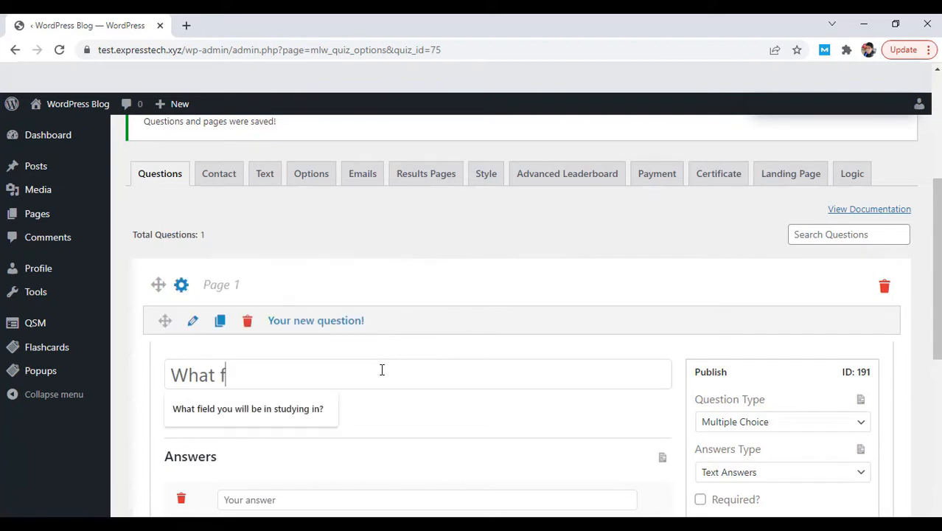
{"action": "left_click", "coordinate": [316, 407]}
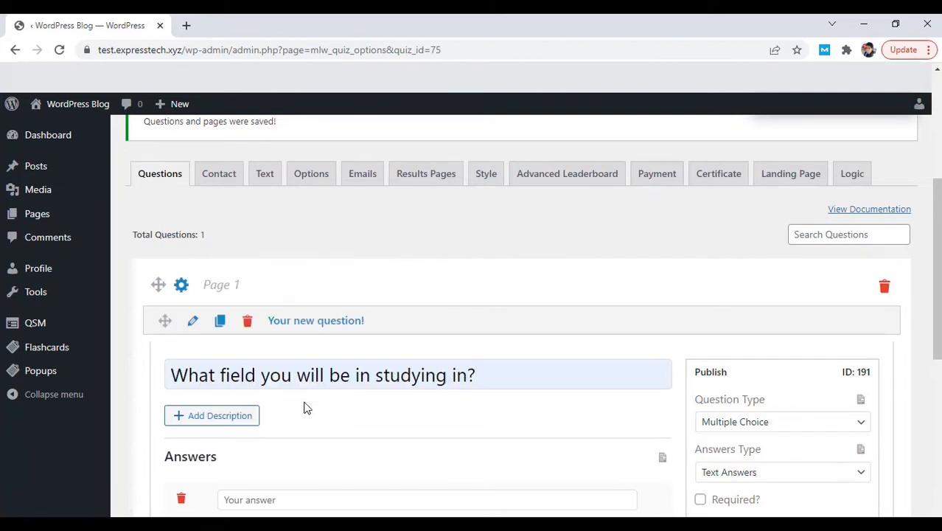
{"action": "scroll", "coordinate": [508, 349], "scroll_direction": "down", "scroll_amount": 2}
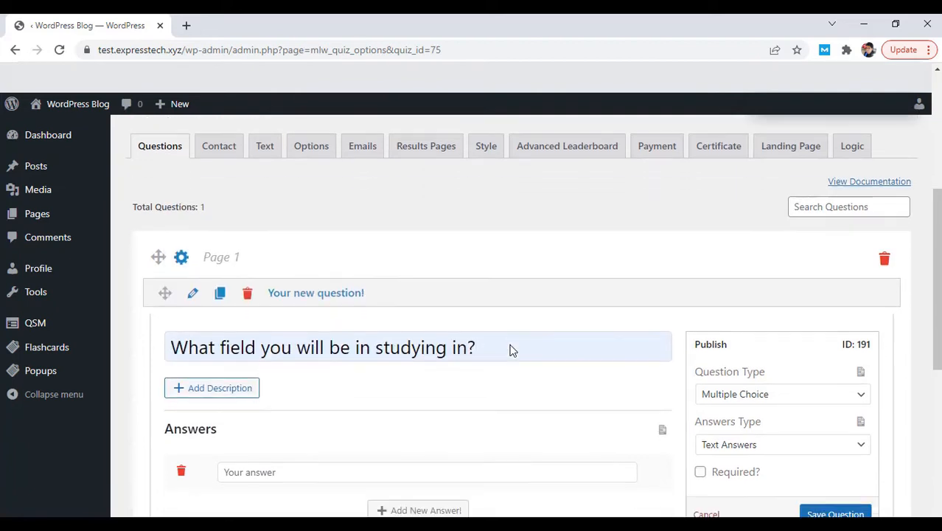
{"action": "scroll", "coordinate": [508, 349], "scroll_direction": "down", "scroll_amount": 1}
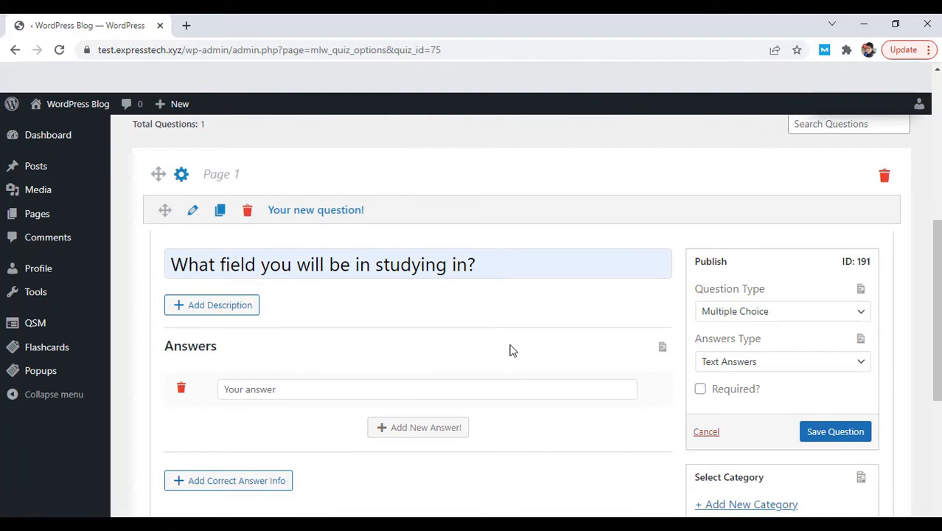
{"action": "left_click", "coordinate": [723, 321]}
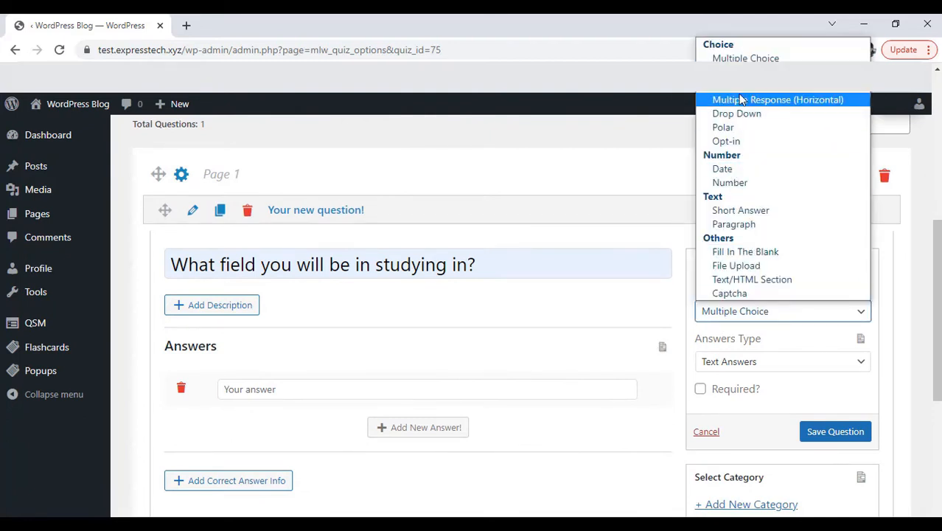
{"action": "left_click", "coordinate": [745, 58]}
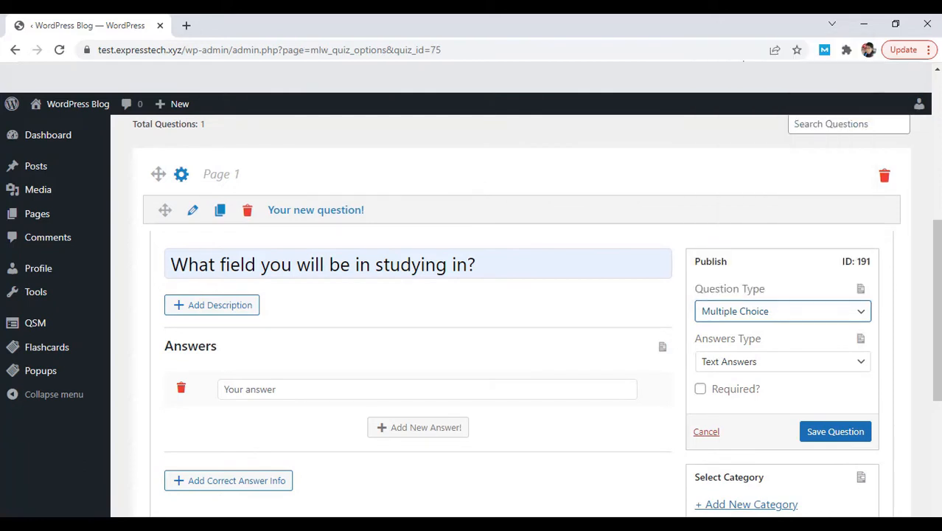
- Add the answers Art, Chemistry, Economics and Music to the field-of-study question
{"action": "left_click", "coordinate": [321, 391]}
{"action": "type", "text": "Art"}
{"action": "left_click", "coordinate": [384, 430]}
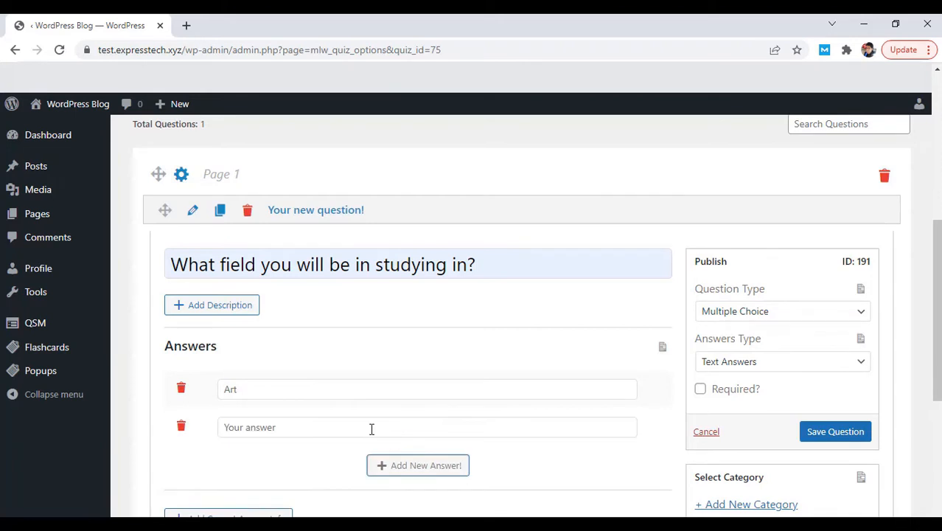
{"action": "type", "text": "Chemistry"}
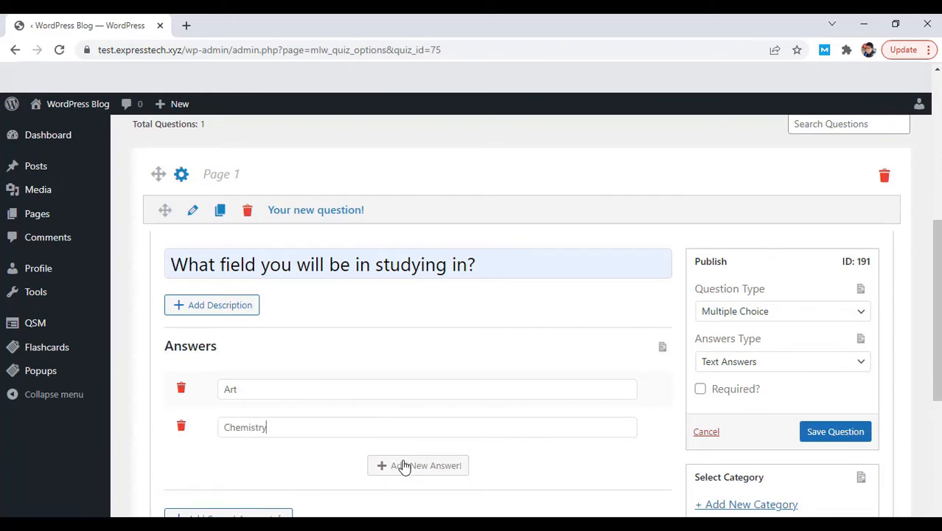
{"action": "left_click", "coordinate": [403, 466]}
{"action": "type", "text": "Economics"}
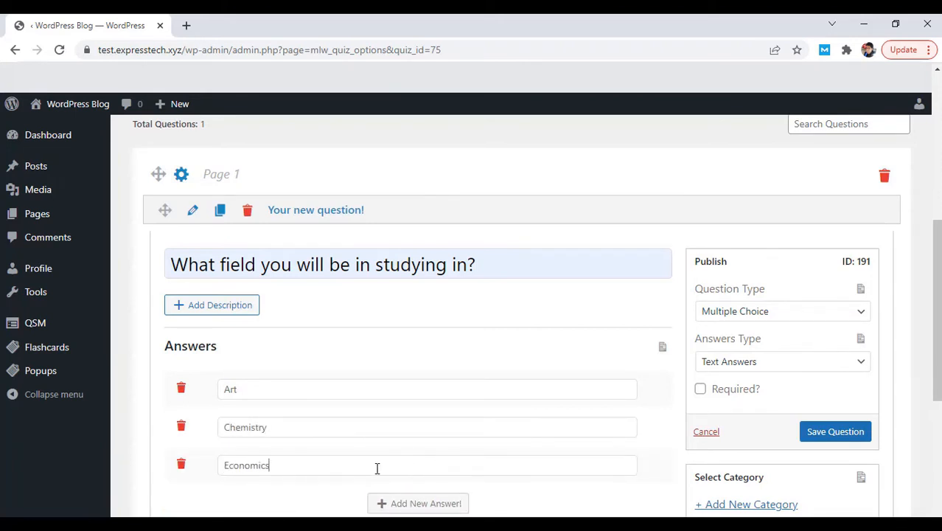
{"action": "left_click", "coordinate": [411, 504]}
{"action": "type", "text": "Music"}
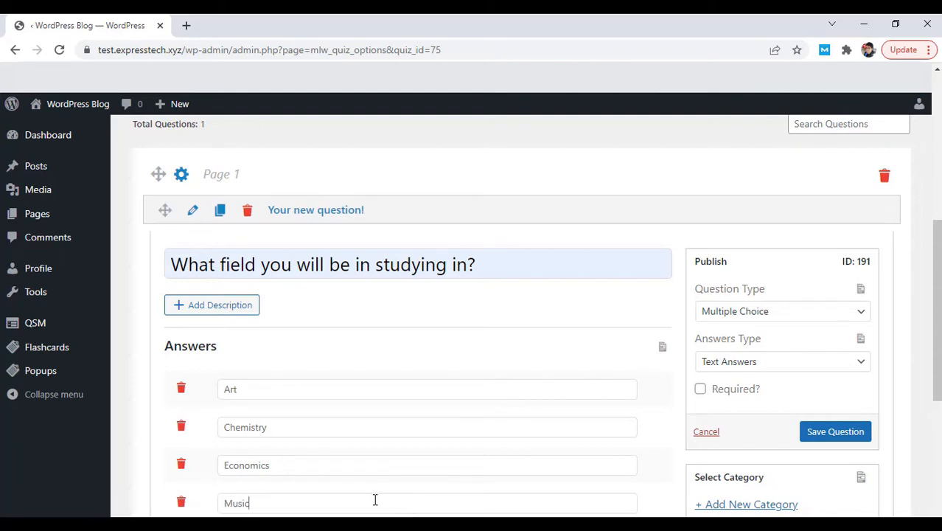
- Make the field-of-study question required and save it
{"action": "scroll", "coordinate": [370, 341], "scroll_direction": "down", "scroll_amount": 2}
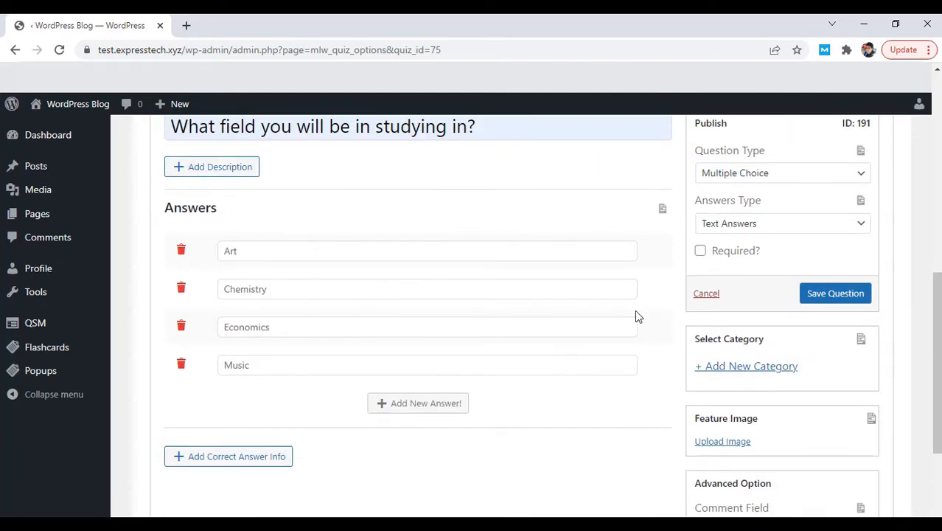
{"action": "left_click", "coordinate": [701, 251]}
{"action": "left_click", "coordinate": [823, 295]}
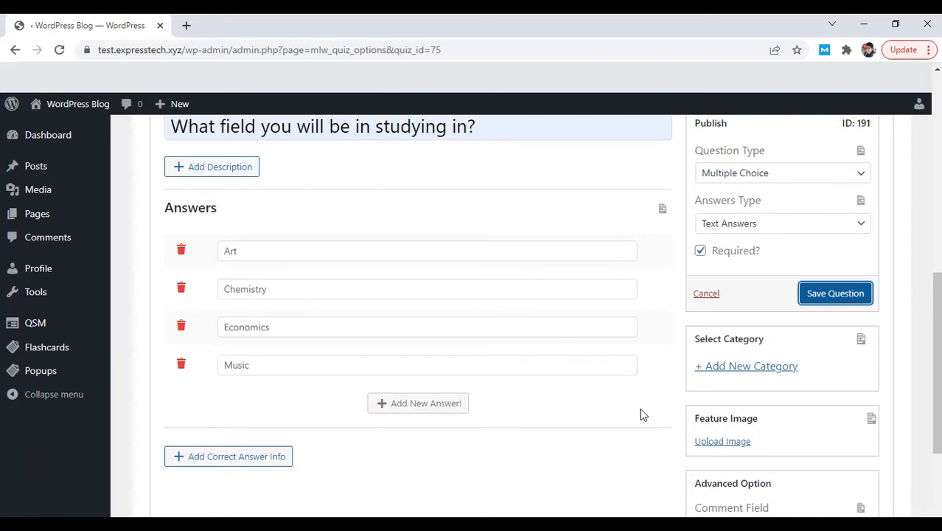
- Create a second question with the text "Where you will be studying?"
{"action": "scroll", "coordinate": [640, 414], "scroll_direction": "down", "scroll_amount": 4}
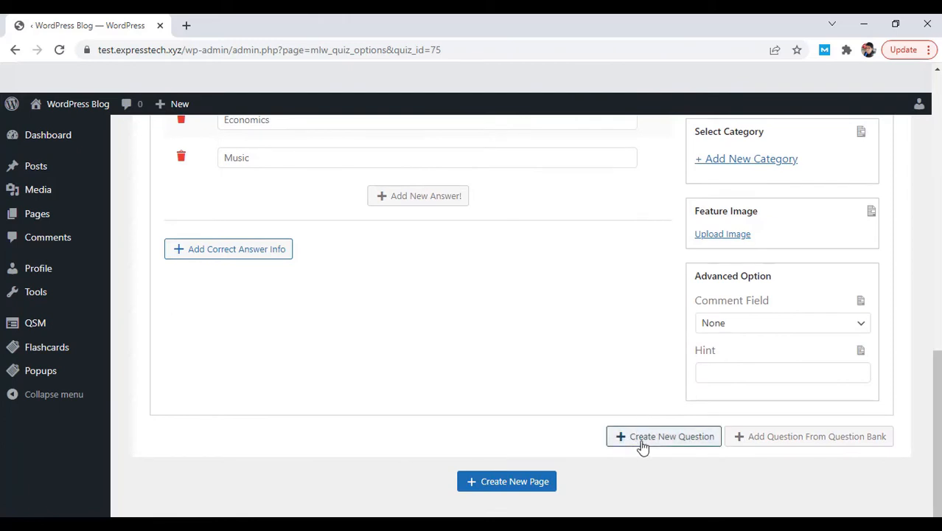
{"action": "left_click", "coordinate": [643, 439]}
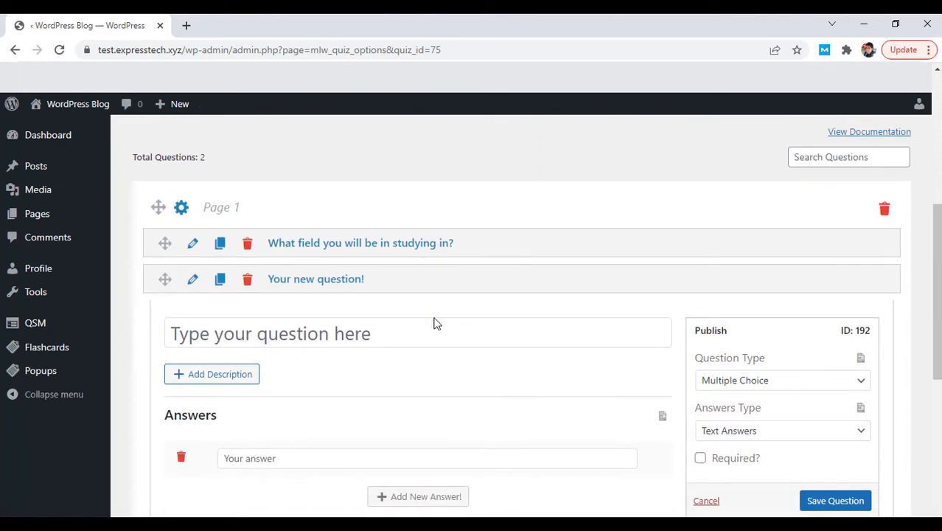
{"action": "left_click", "coordinate": [299, 337]}
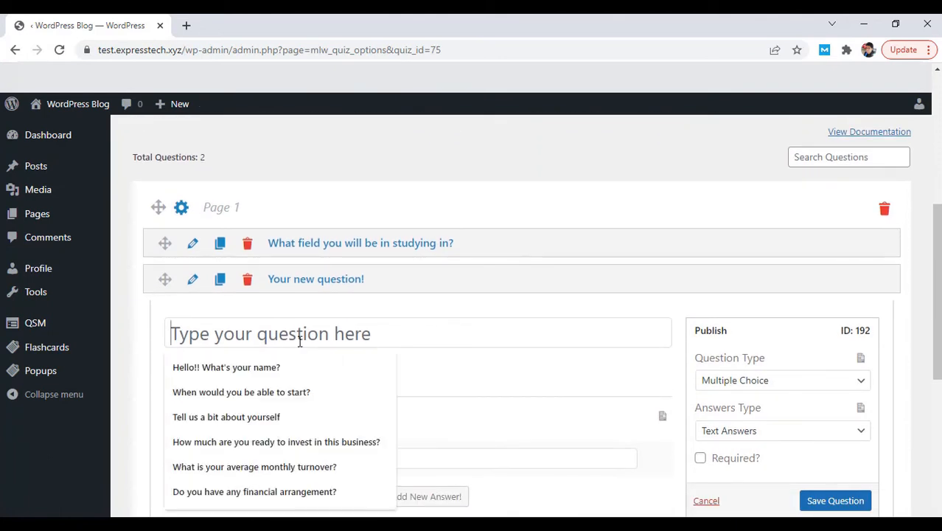
{"action": "type", "text": "Where"}
{"action": "left_click", "coordinate": [263, 390]}
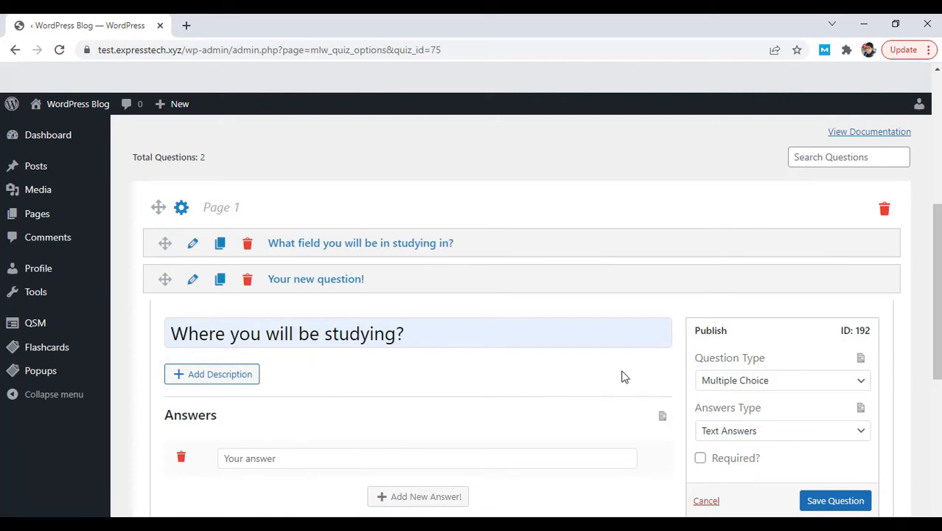
- Set the study-location question's type to Short Answer, make it required and save it
{"action": "left_click", "coordinate": [711, 391]}
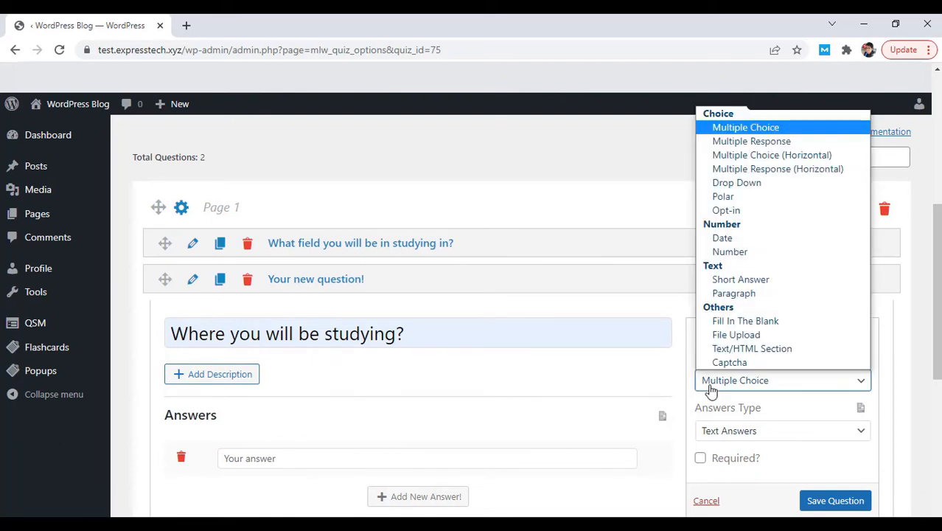
{"action": "left_click", "coordinate": [740, 279]}
{"action": "left_click", "coordinate": [701, 409]}
{"action": "left_click", "coordinate": [822, 456]}
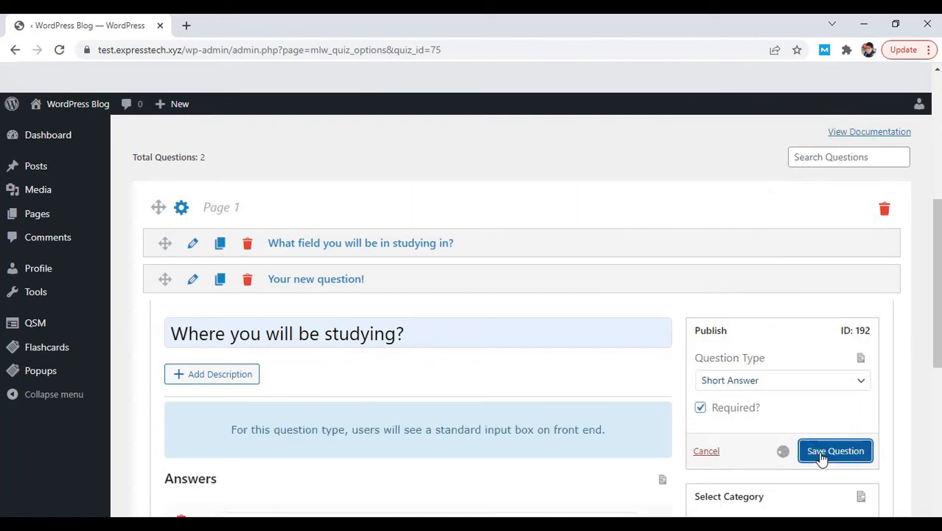
- Create a third question with the text "Why should we give you this scholarship?"
{"action": "scroll", "coordinate": [645, 384], "scroll_direction": "down", "scroll_amount": 5}
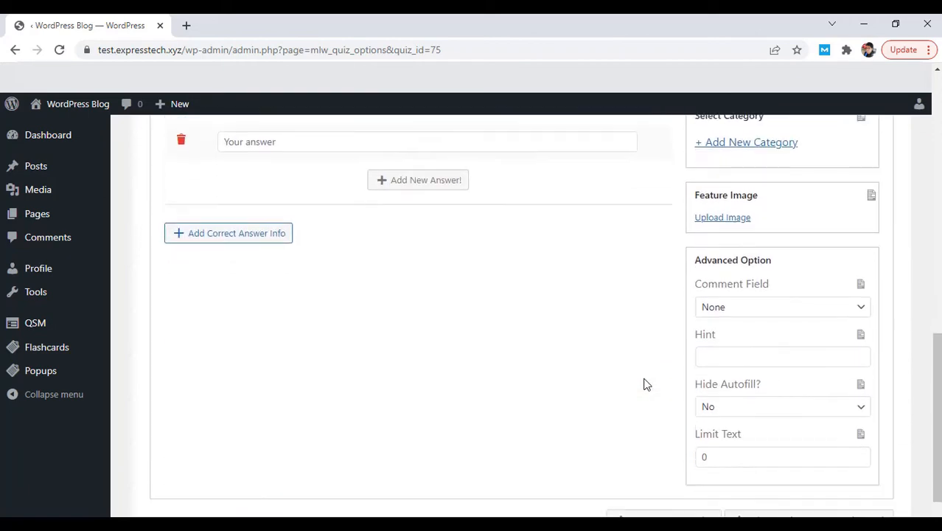
{"action": "scroll", "coordinate": [644, 384], "scroll_direction": "down", "scroll_amount": 2}
{"action": "left_click", "coordinate": [653, 440]}
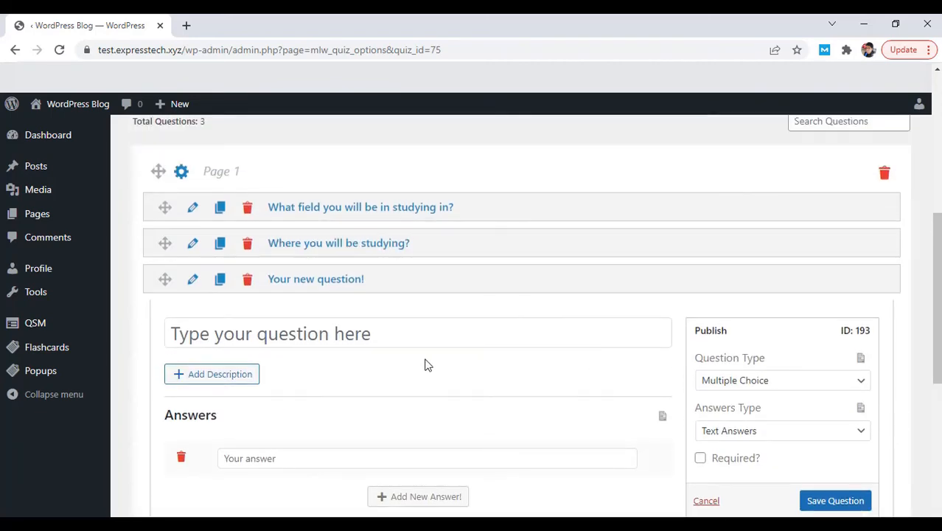
{"action": "left_click", "coordinate": [368, 334]}
{"action": "type", "text": "Why sh"}
{"action": "left_click", "coordinate": [339, 391]}
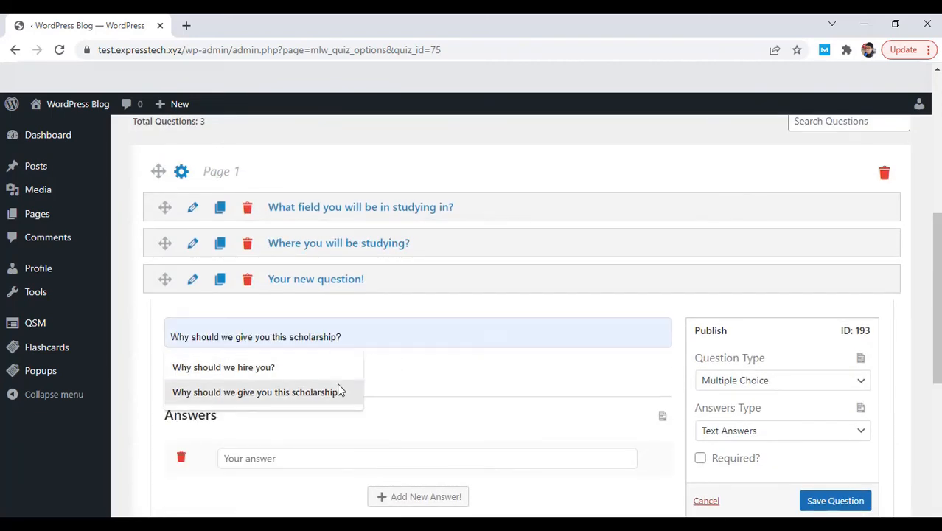
- Set the scholarship-reason question's type to Paragraph, make it required and save it
{"action": "left_click", "coordinate": [713, 391]}
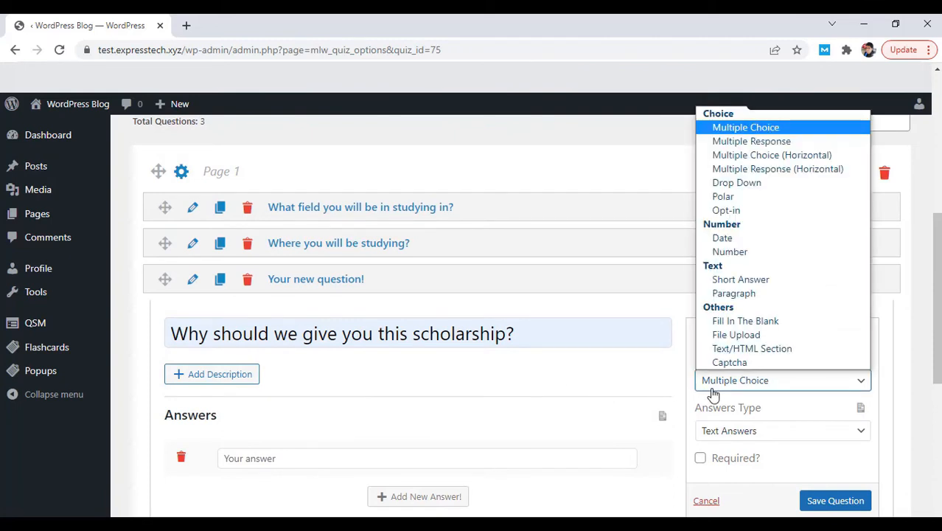
{"action": "left_click", "coordinate": [708, 293]}
{"action": "left_click", "coordinate": [700, 409]}
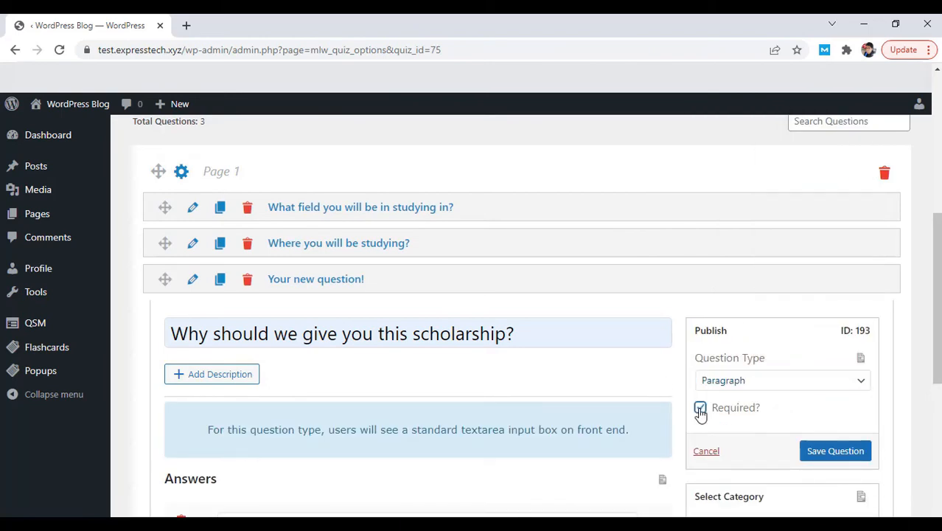
{"action": "left_click", "coordinate": [809, 453]}
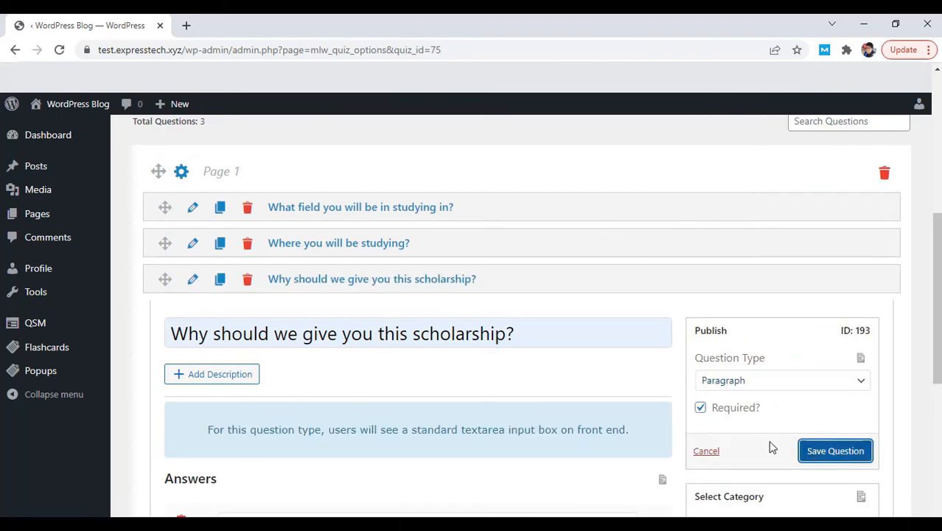
- Create a fourth question with the text "Please upload a letter of recommendation"
{"action": "scroll", "coordinate": [619, 374], "scroll_direction": "down", "scroll_amount": 6}
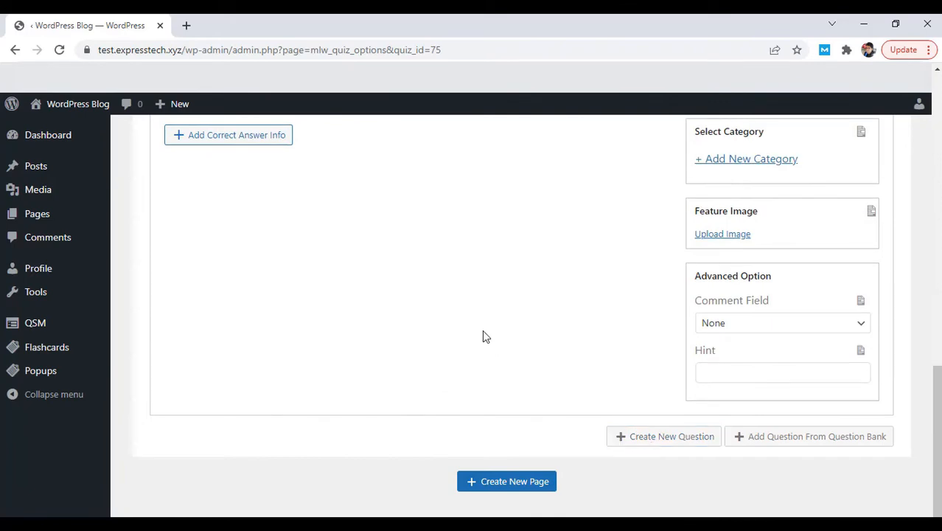
{"action": "scroll", "coordinate": [482, 331], "scroll_direction": "up", "scroll_amount": 7}
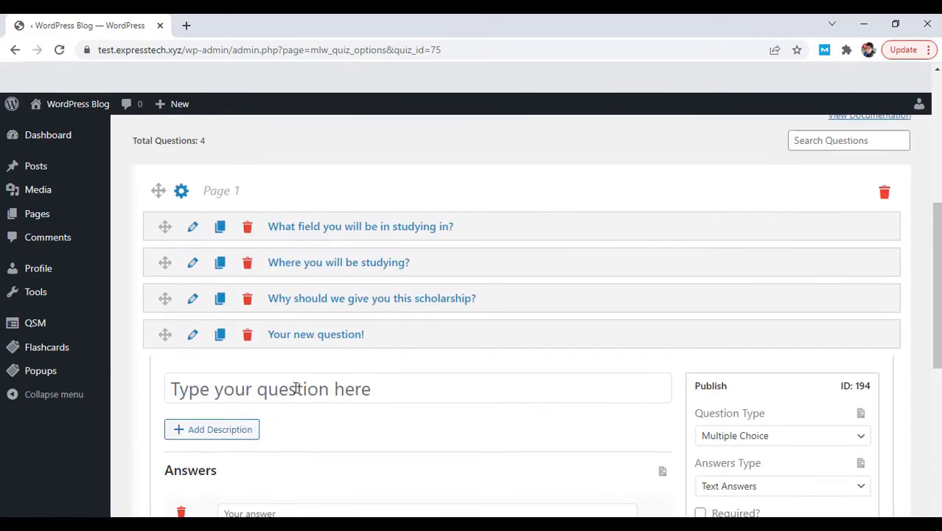
{"action": "left_click", "coordinate": [296, 388]}
{"action": "type", "text": "Pl"}
{"action": "left_click", "coordinate": [291, 420]}
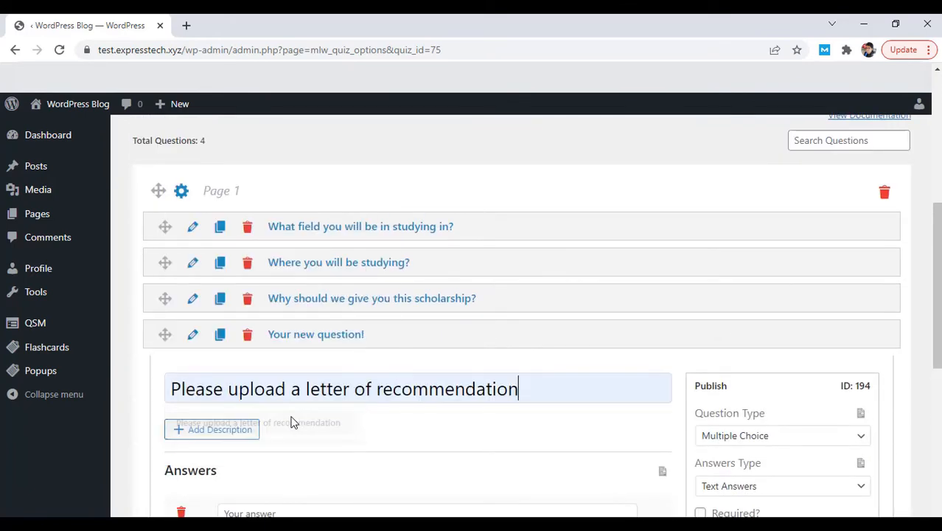
- Set the recommendation-letter question's type to File Upload and save it
{"action": "scroll", "coordinate": [328, 422], "scroll_direction": "down", "scroll_amount": 1}
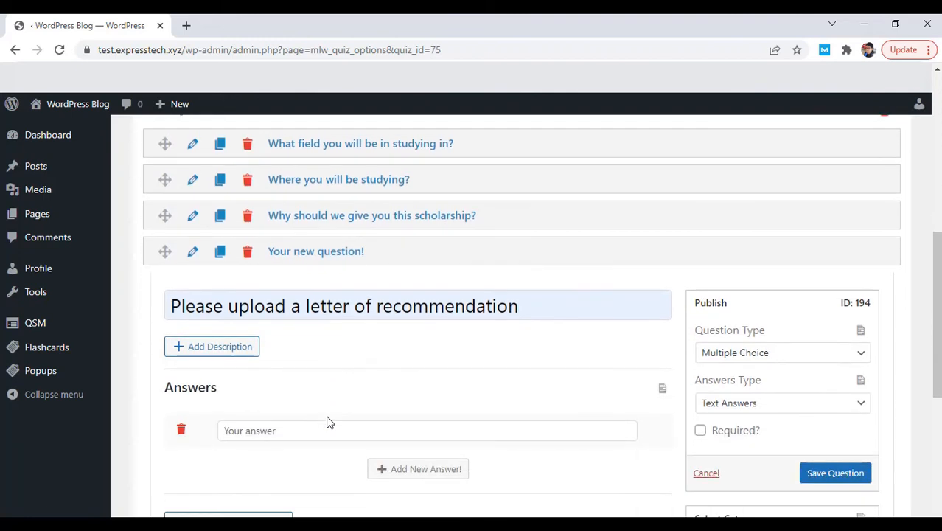
{"action": "left_click", "coordinate": [711, 364]}
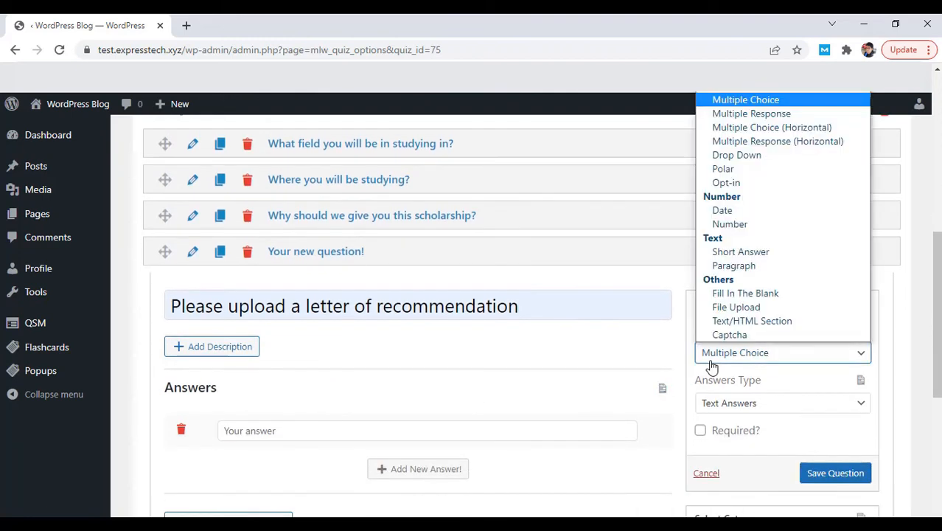
{"action": "left_click", "coordinate": [708, 310]}
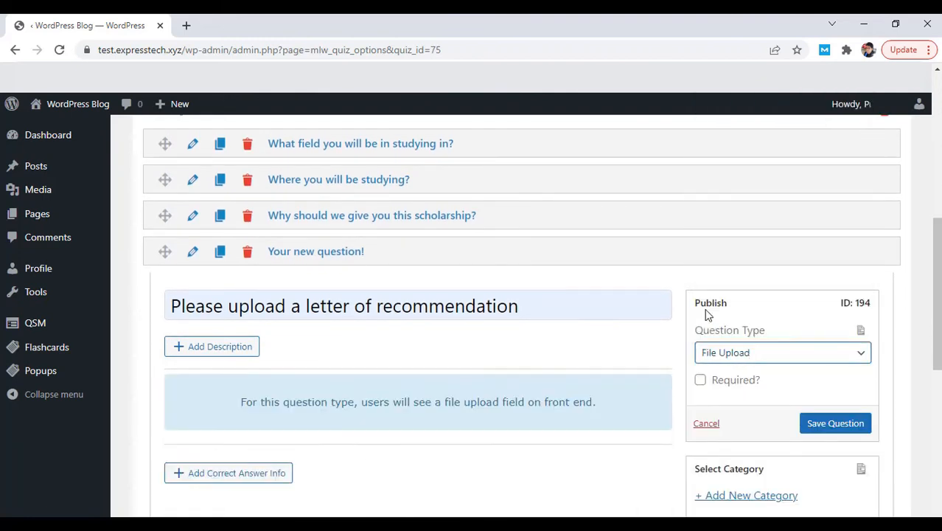
{"action": "left_click", "coordinate": [812, 426]}
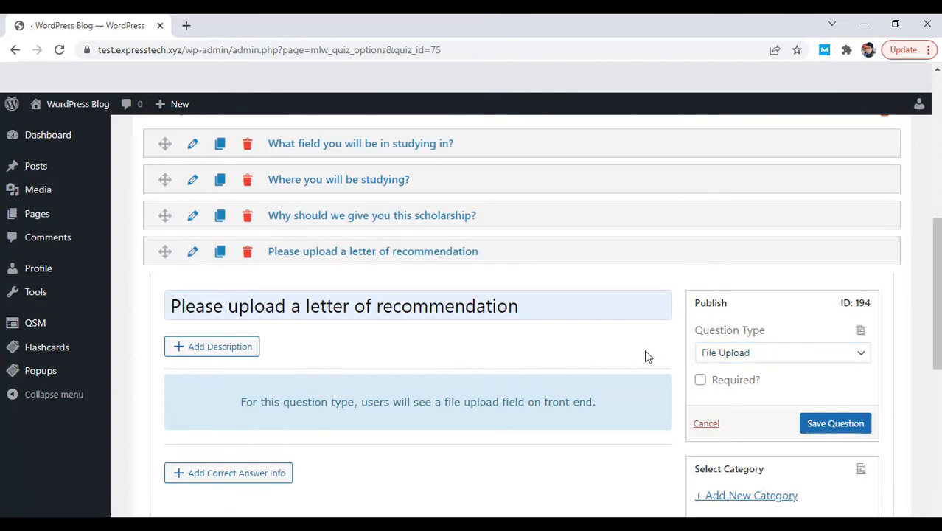
- Open the form's contact settings and add a first contact field
{"action": "scroll", "coordinate": [645, 354], "scroll_direction": "up", "scroll_amount": 2}
{"action": "scroll", "coordinate": [645, 351], "scroll_direction": "up", "scroll_amount": 3}
{"action": "scroll", "coordinate": [645, 351], "scroll_direction": "down", "scroll_amount": 2}
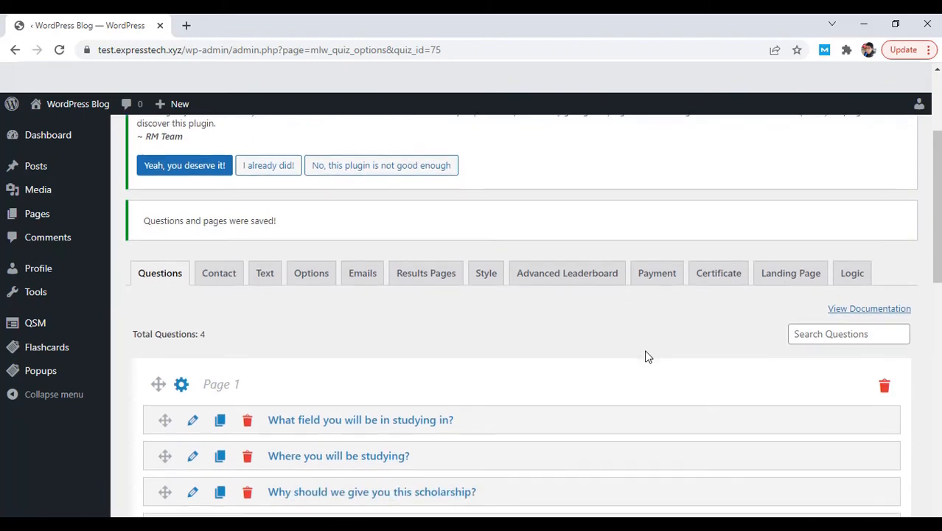
{"action": "scroll", "coordinate": [645, 351], "scroll_direction": "up", "scroll_amount": 2}
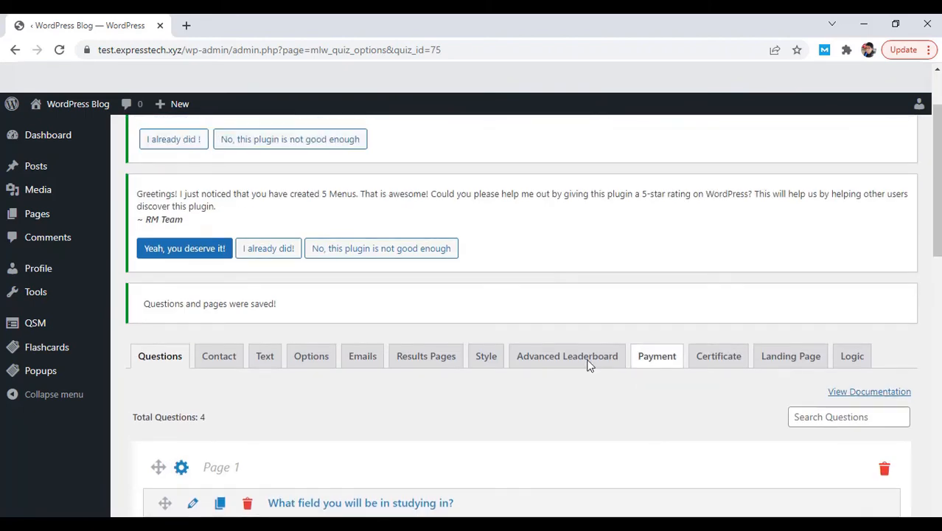
{"action": "left_click", "coordinate": [234, 368]}
{"action": "scroll", "coordinate": [315, 441], "scroll_direction": "down", "scroll_amount": 1}
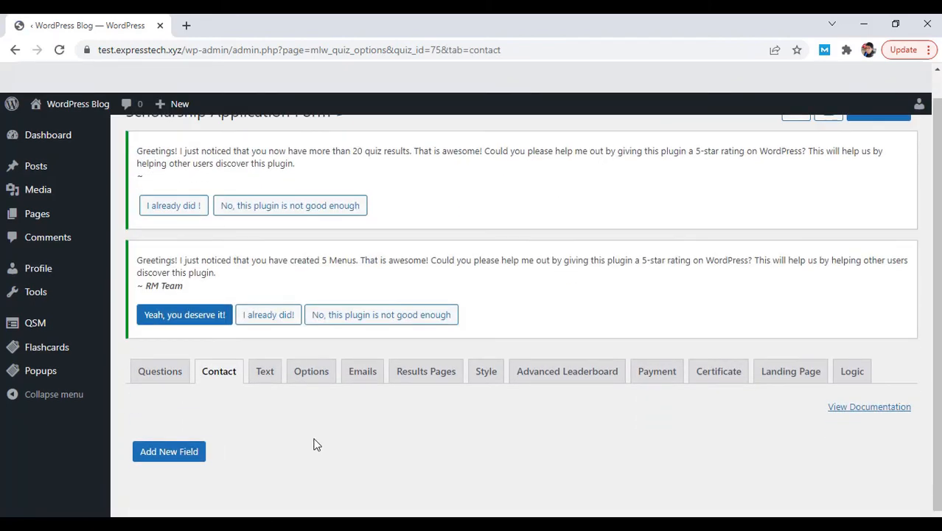
{"action": "left_click", "coordinate": [185, 430]}
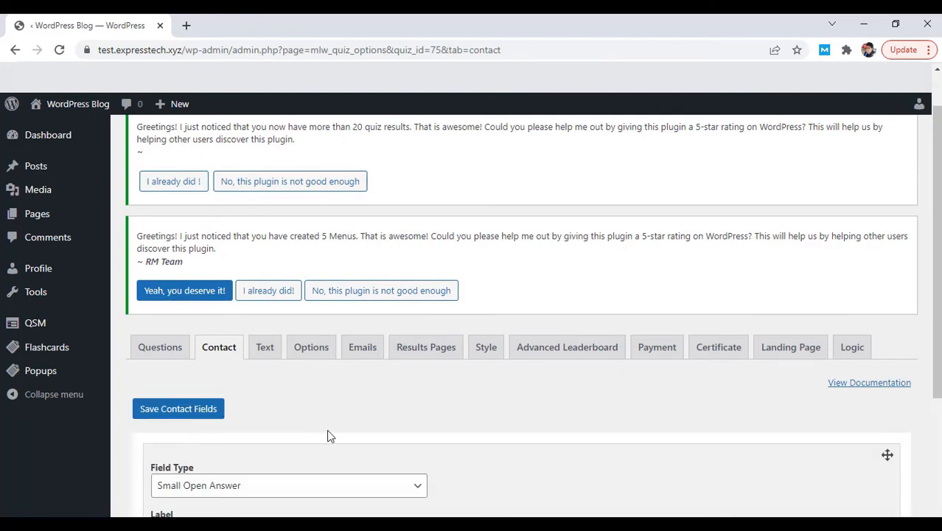
- Set up the first contact field as a required Small Open Answer labelled "Full Name", used for Name
{"action": "scroll", "coordinate": [330, 435], "scroll_direction": "down", "scroll_amount": 3}
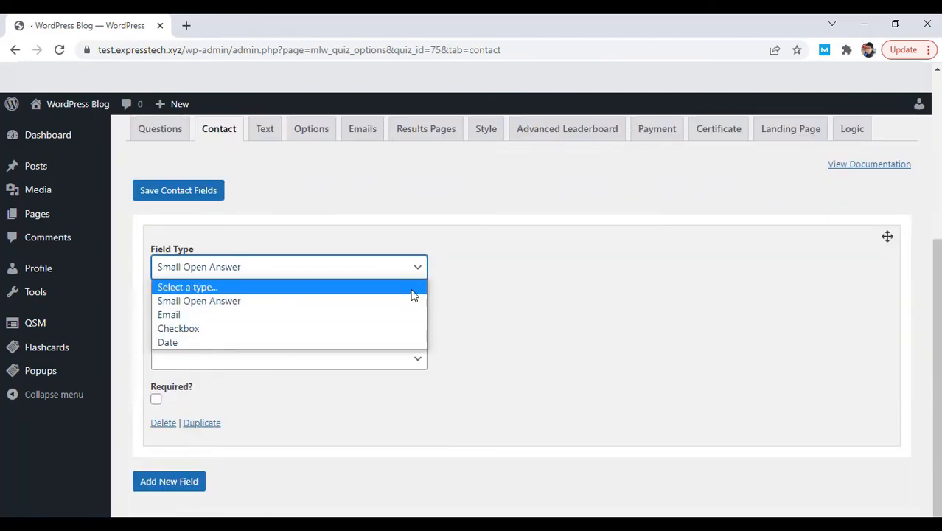
{"action": "left_click", "coordinate": [407, 300]}
{"action": "left_click", "coordinate": [257, 313]}
{"action": "type", "text": "Full Name"}
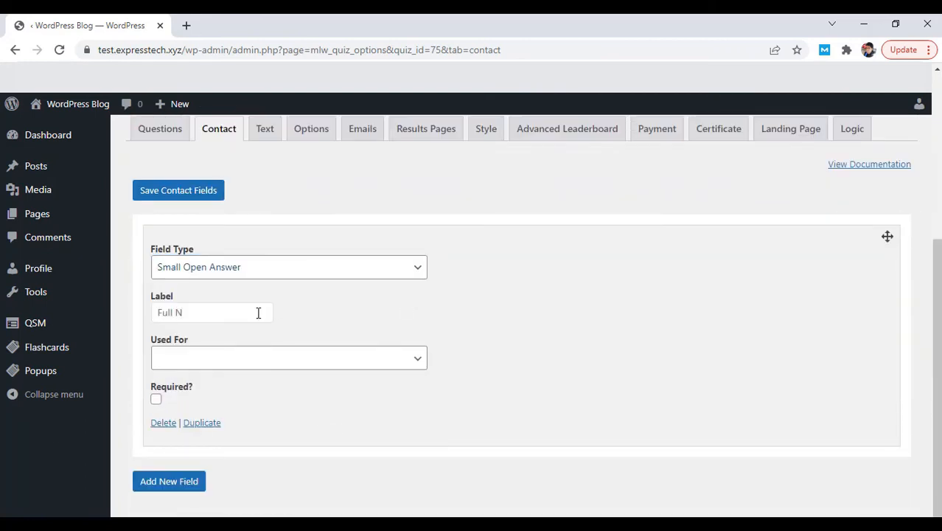
{"action": "left_click", "coordinate": [275, 364]}
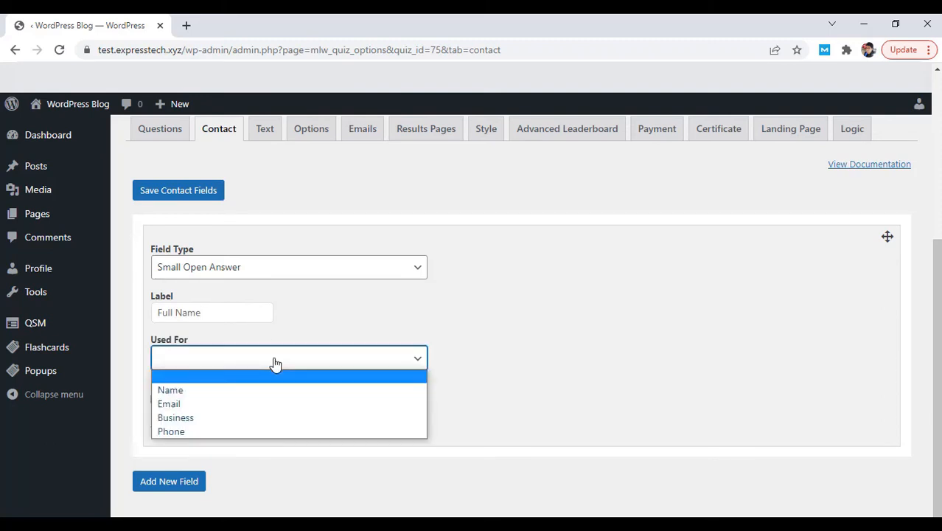
{"action": "left_click", "coordinate": [270, 391]}
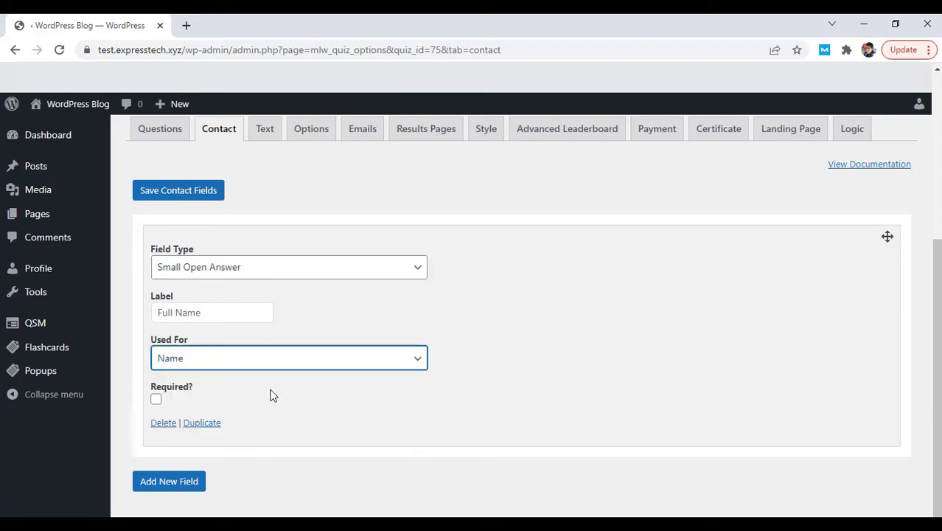
{"action": "left_click", "coordinate": [156, 400]}
- Add a second contact field of type Email labelled "Email Address", used for Email, and make it required
{"action": "left_click", "coordinate": [186, 486]}
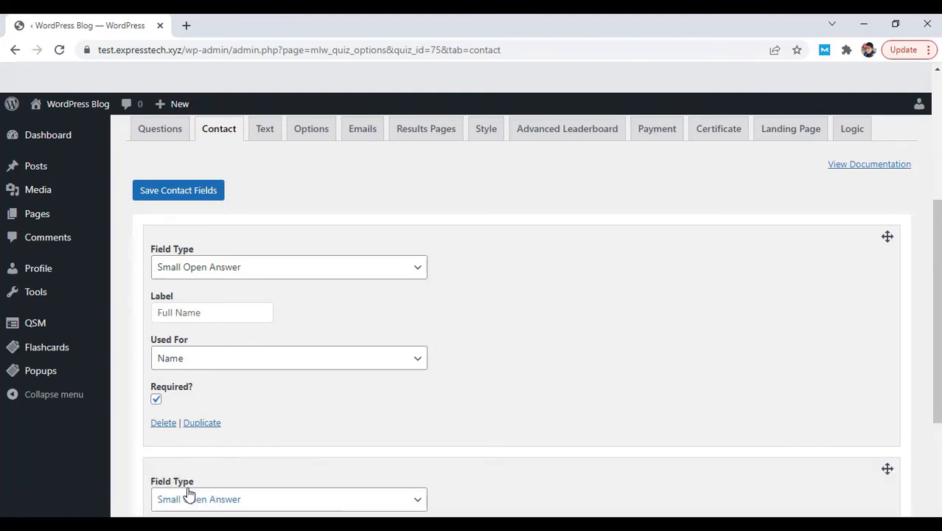
{"action": "scroll", "coordinate": [331, 444], "scroll_direction": "down", "scroll_amount": 3}
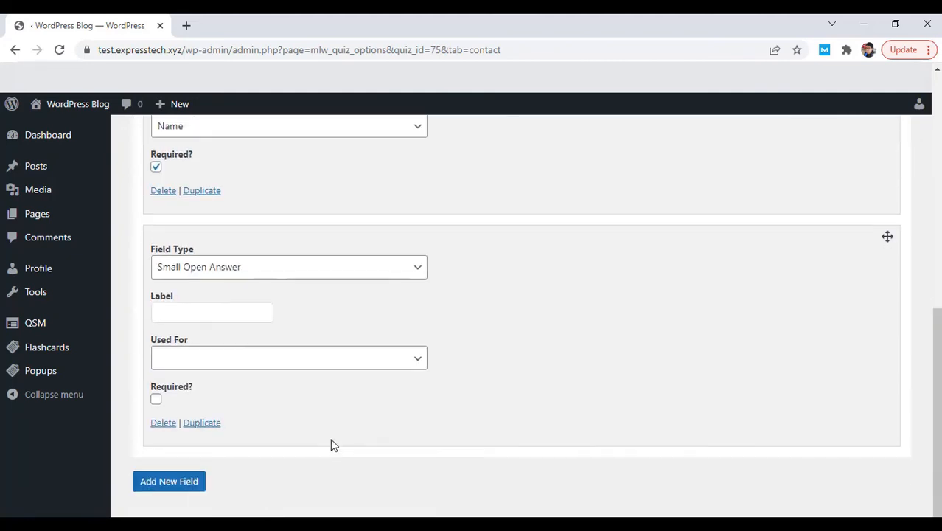
{"action": "left_click", "coordinate": [417, 277]}
{"action": "left_click", "coordinate": [417, 315]}
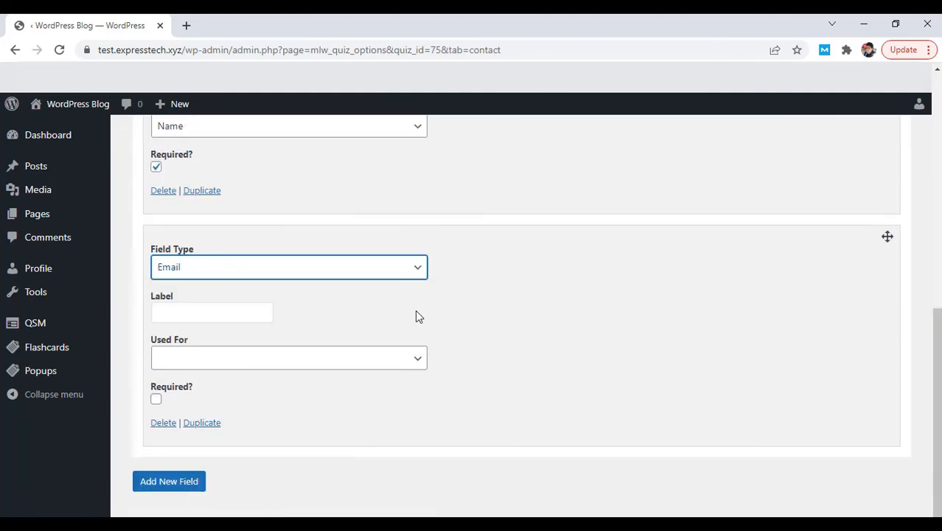
{"action": "left_click", "coordinate": [254, 321]}
{"action": "type", "text": "Email Address"}
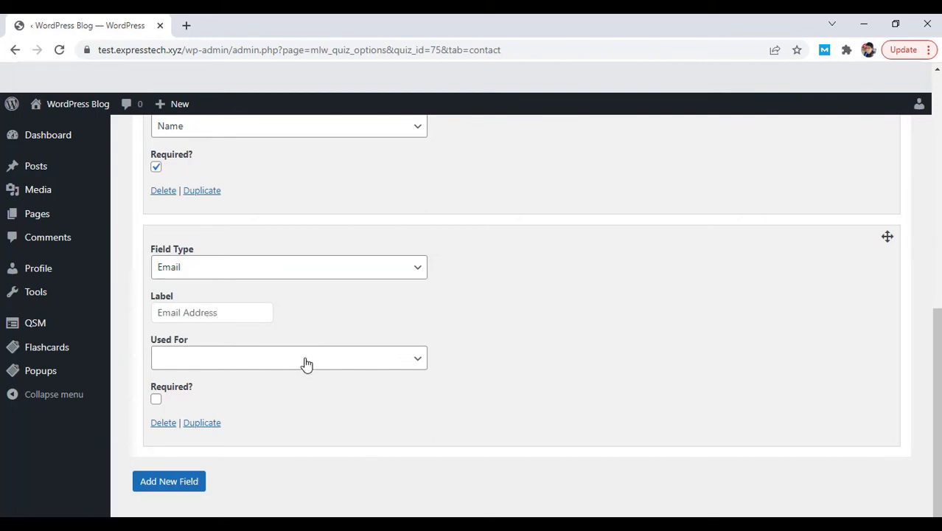
{"action": "left_click", "coordinate": [305, 361]}
{"action": "left_click", "coordinate": [307, 404]}
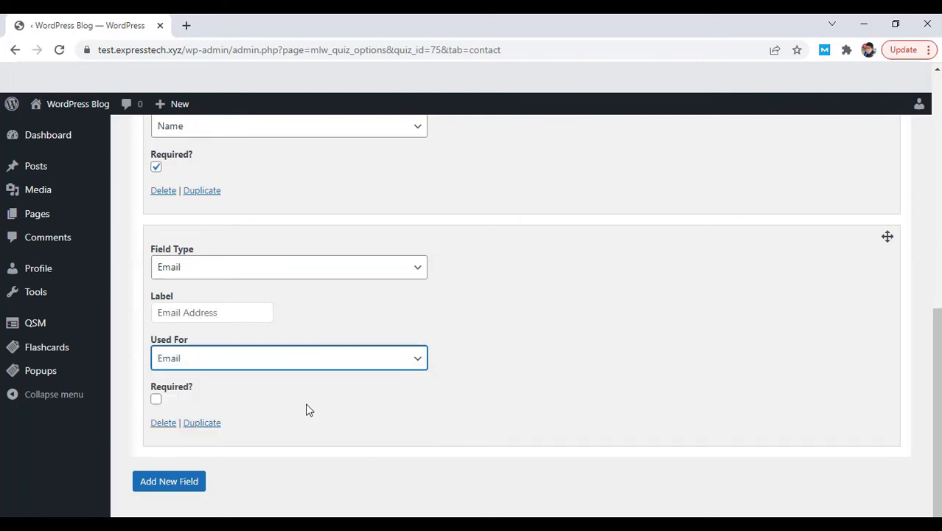
{"action": "left_click", "coordinate": [155, 402]}
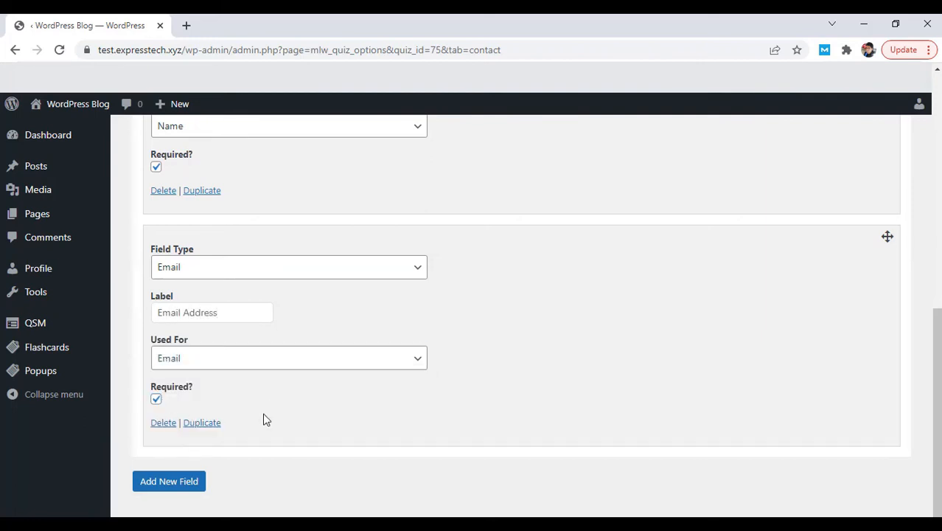
- Add a third contact field of type Date labelled "DOB" below the email field
{"action": "left_click", "coordinate": [190, 482]}
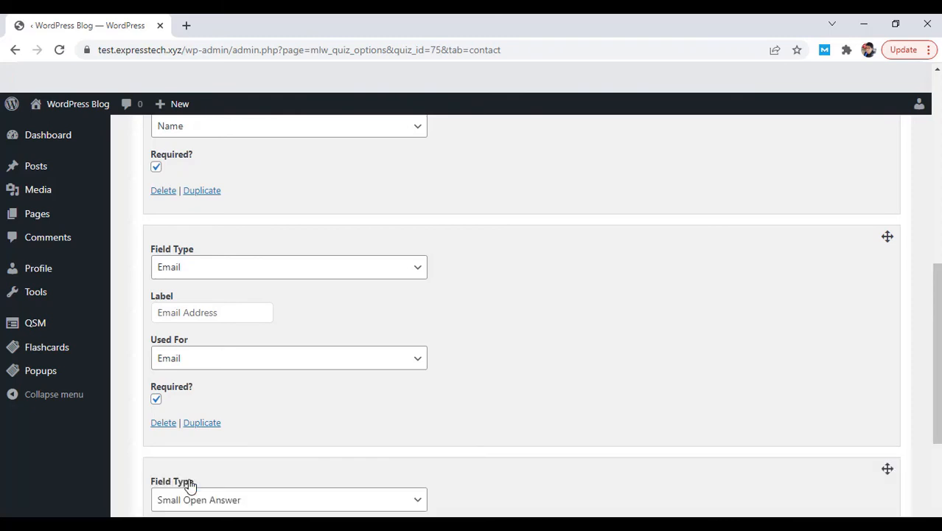
{"action": "scroll", "coordinate": [342, 440], "scroll_direction": "down", "scroll_amount": 3}
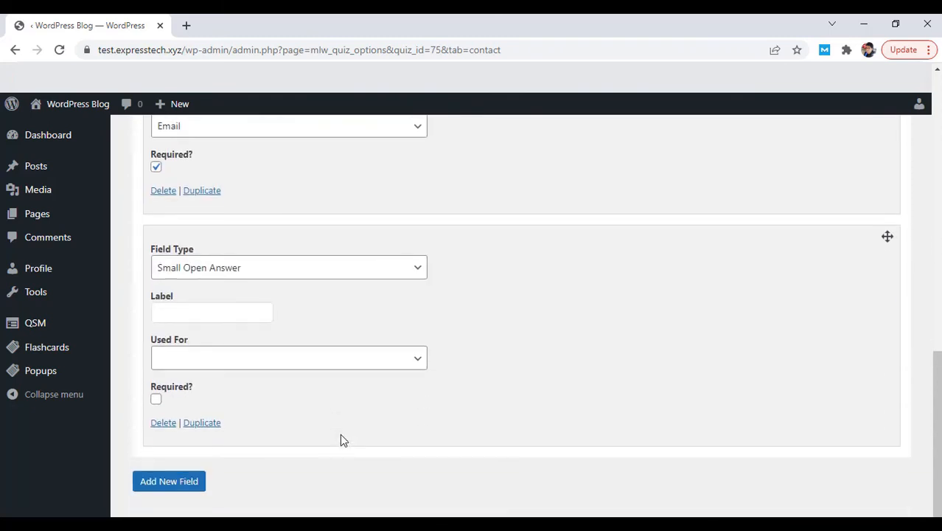
{"action": "left_click", "coordinate": [419, 269]}
{"action": "left_click", "coordinate": [410, 343]}
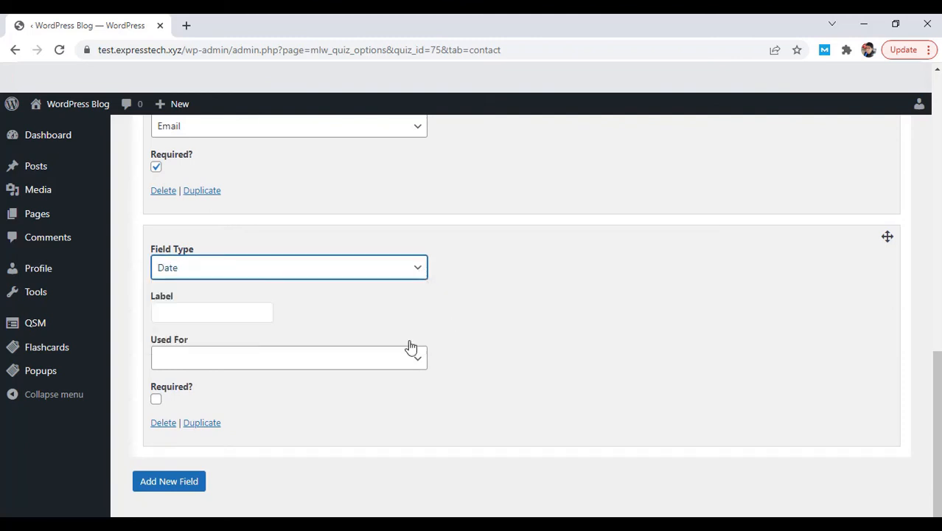
{"action": "left_click", "coordinate": [256, 320]}
{"action": "type", "text": "DOB"}
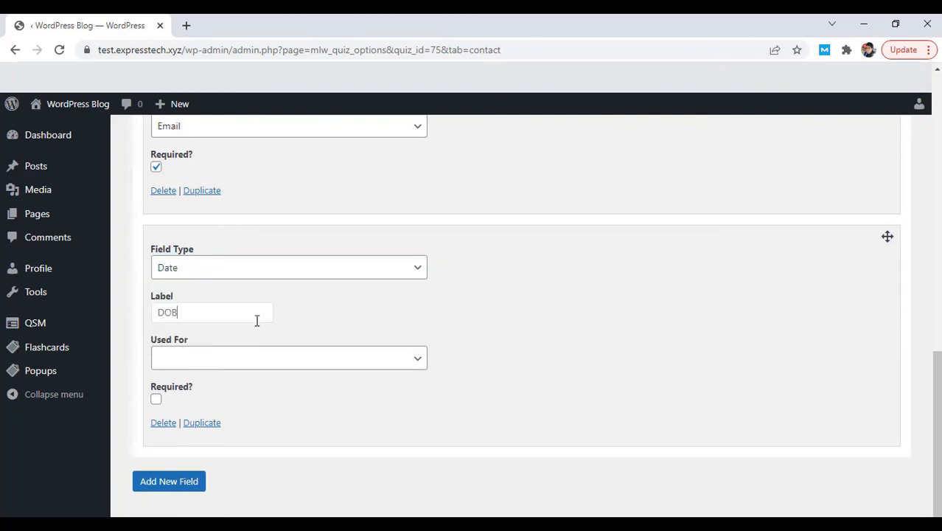
- Set the DOB field's use to Business, make it required, and save the contact fields
{"action": "left_click", "coordinate": [302, 361]}
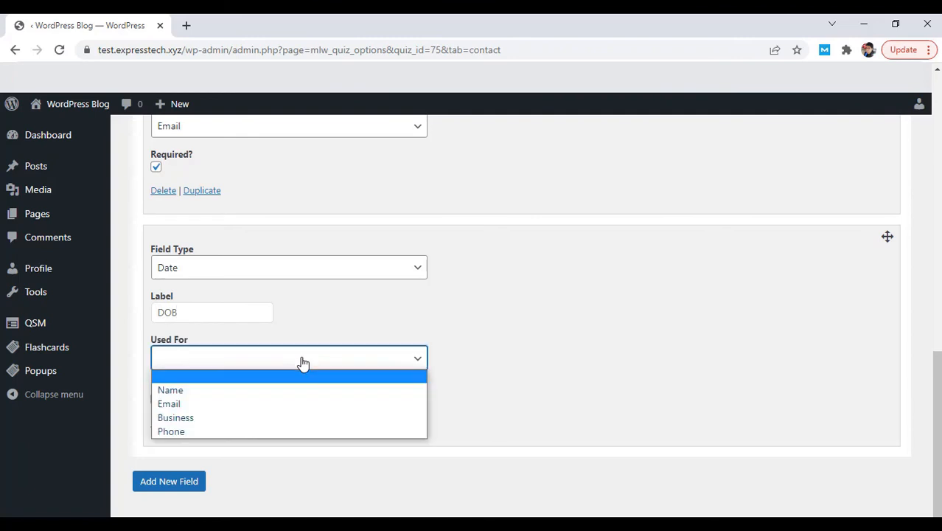
{"action": "left_click", "coordinate": [295, 418]}
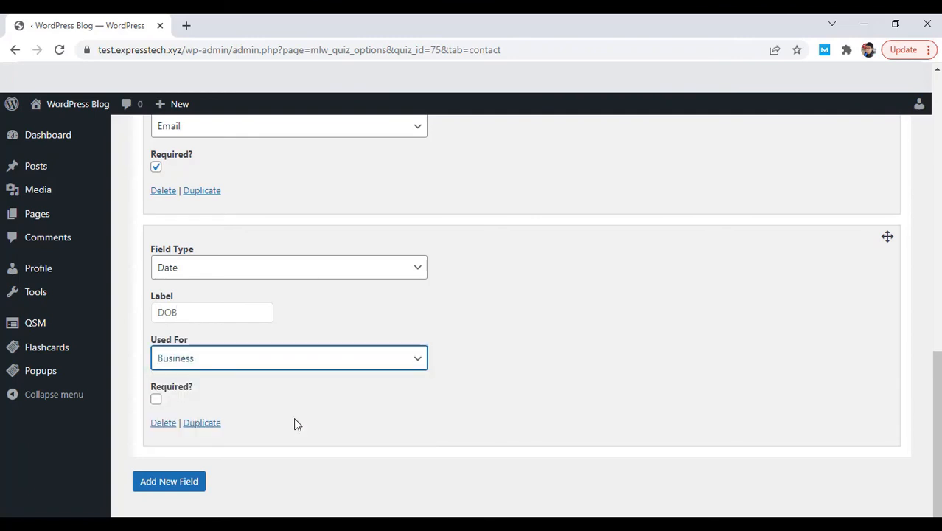
{"action": "left_click", "coordinate": [156, 399]}
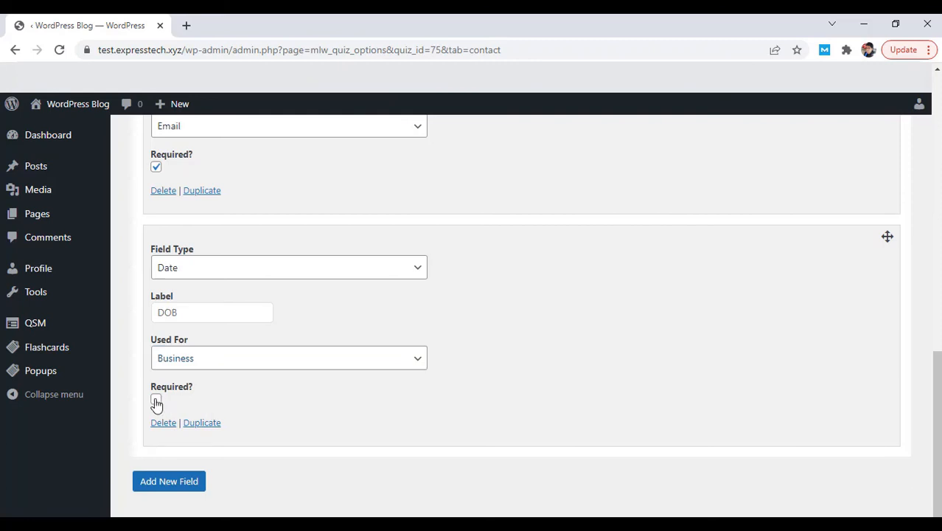
{"action": "scroll", "coordinate": [350, 428], "scroll_direction": "up", "scroll_amount": 10}
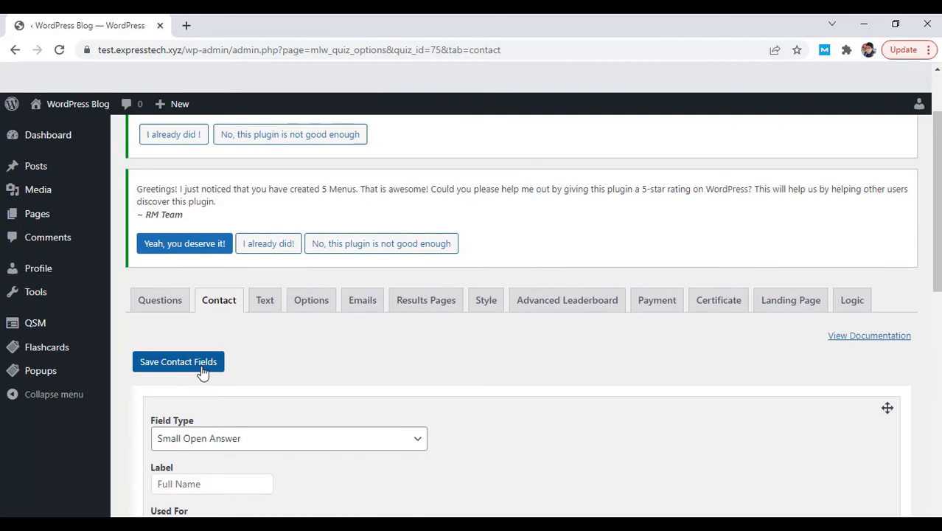
{"action": "left_click", "coordinate": [203, 372]}
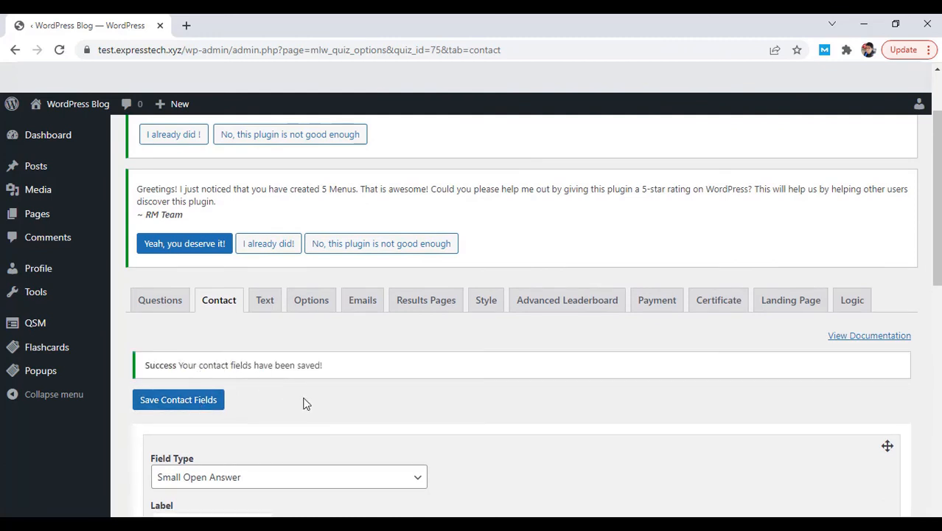
- Preview the form and try its YES answer for the financial arrangement question and the signature upload's file chooser, without choosing a file
{"action": "scroll", "coordinate": [306, 403], "scroll_direction": "up", "scroll_amount": 3}
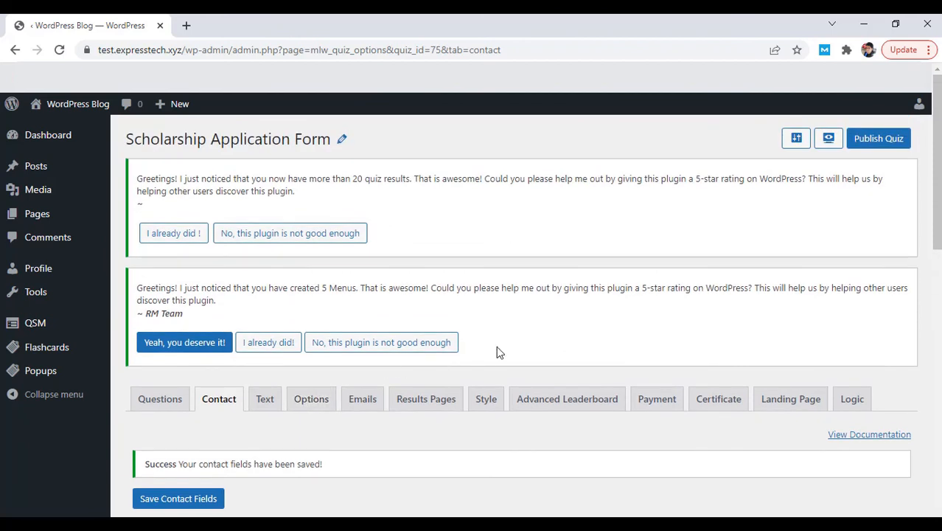
{"action": "left_click", "coordinate": [826, 140]}
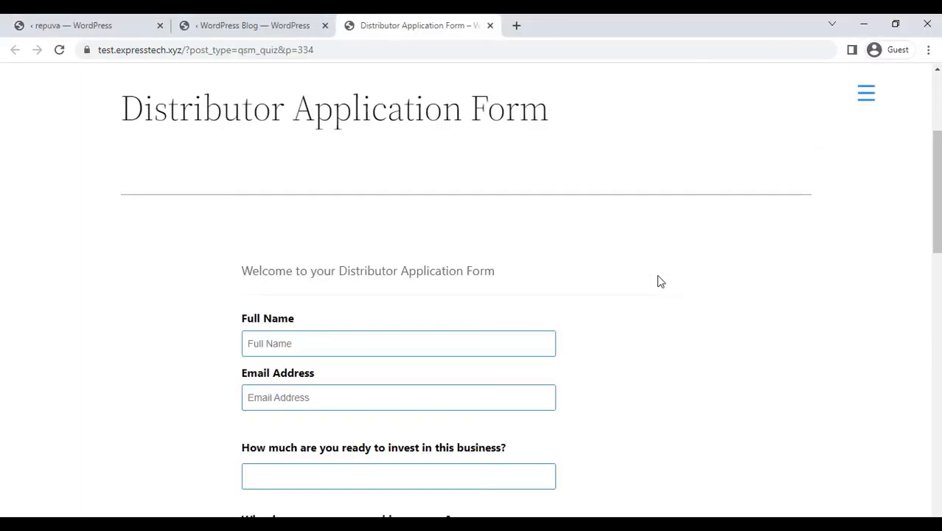
{"action": "scroll", "coordinate": [658, 280], "scroll_direction": "down", "scroll_amount": 5}
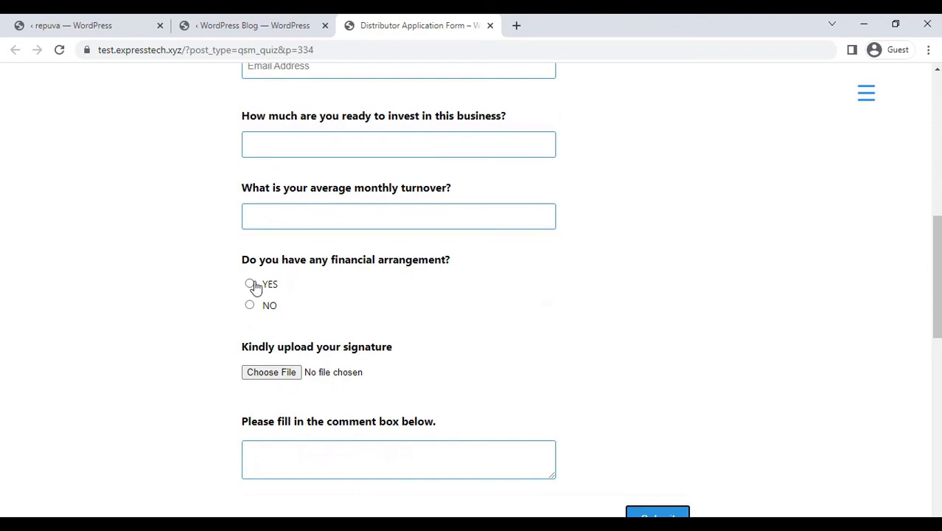
{"action": "left_click", "coordinate": [294, 379]}
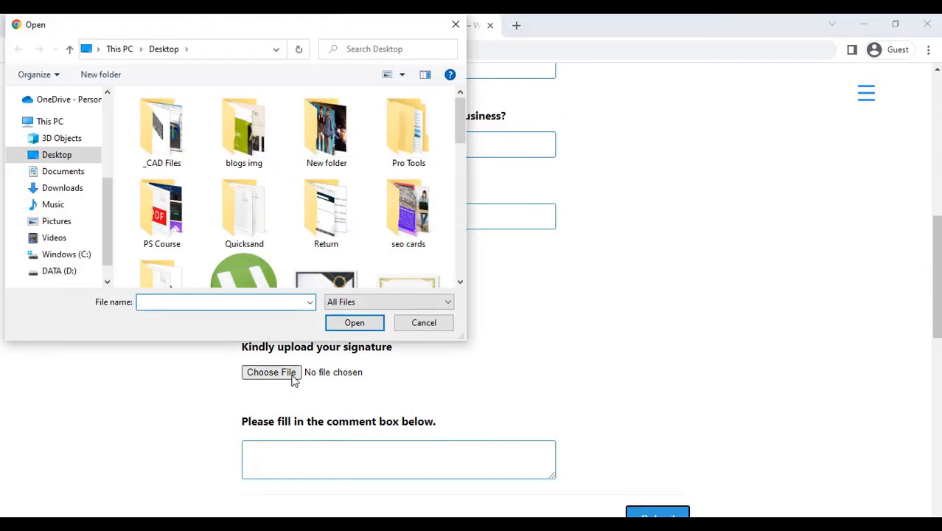
{"action": "left_click", "coordinate": [424, 322]}
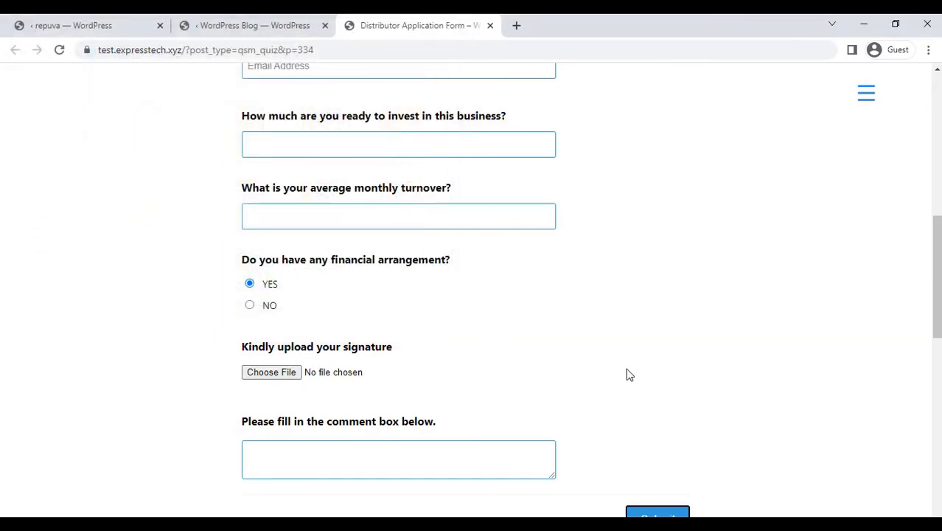